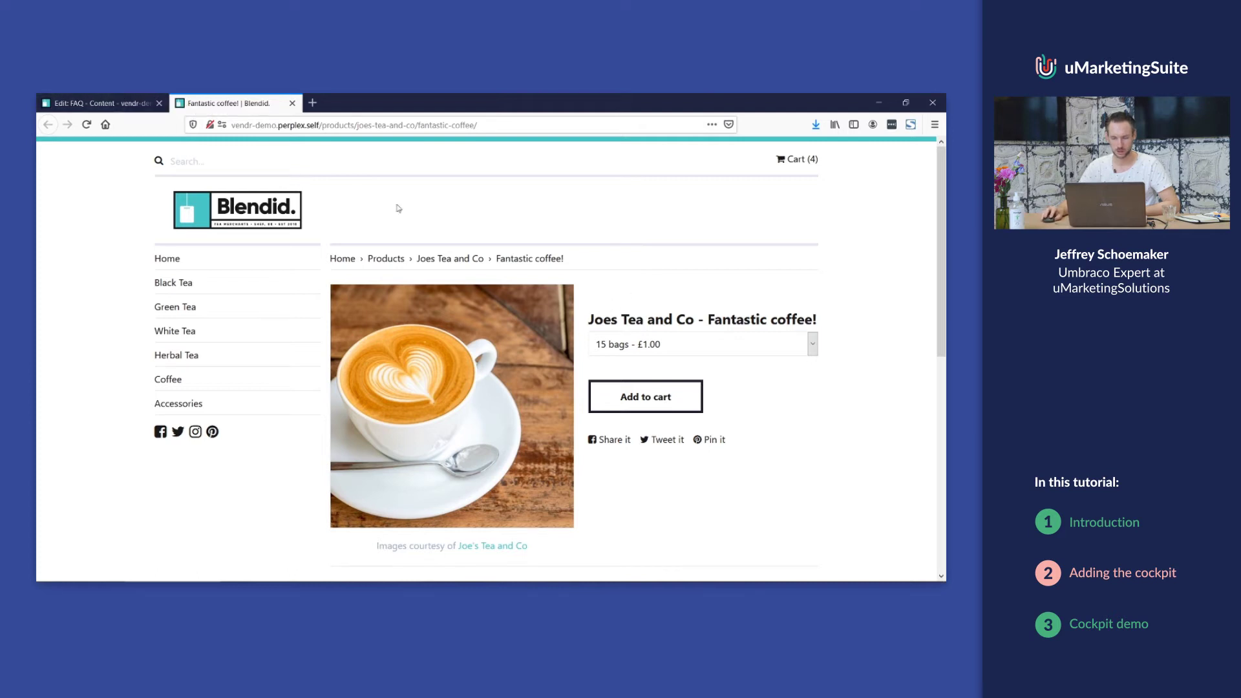
Check the Fantastic coffee! page's persona and journey content scoring in Umbraco, then return to its product page.
left_click(96, 102)
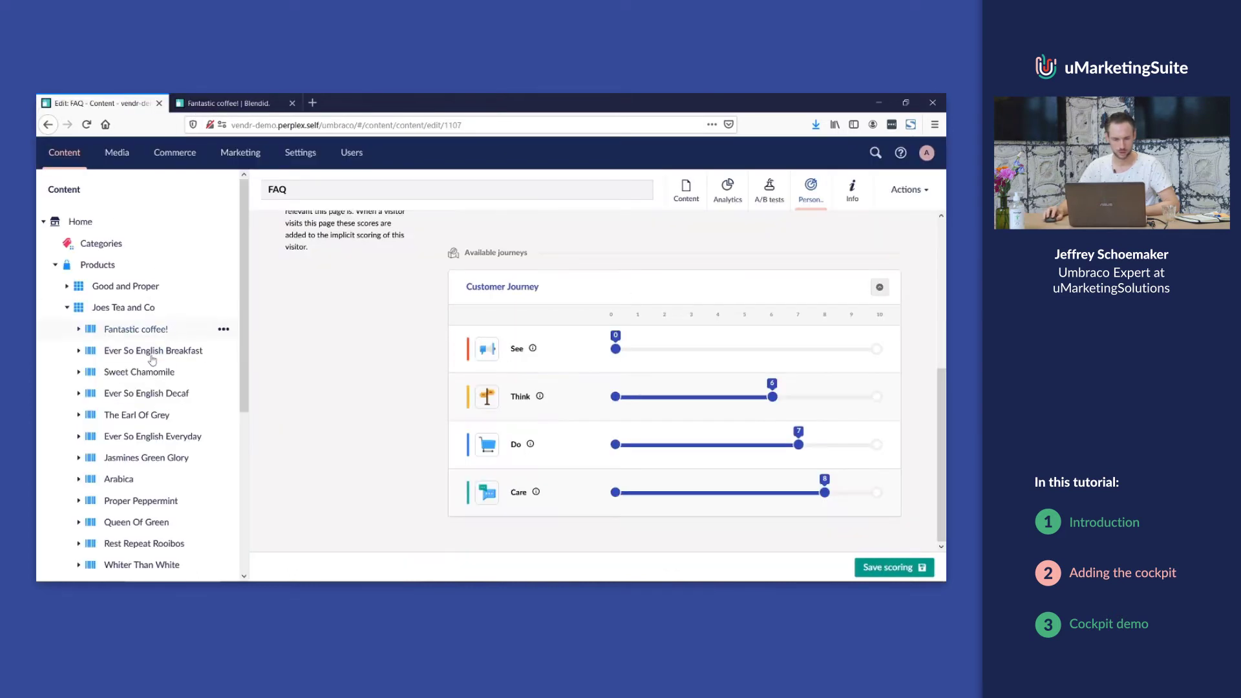
left_click(133, 331)
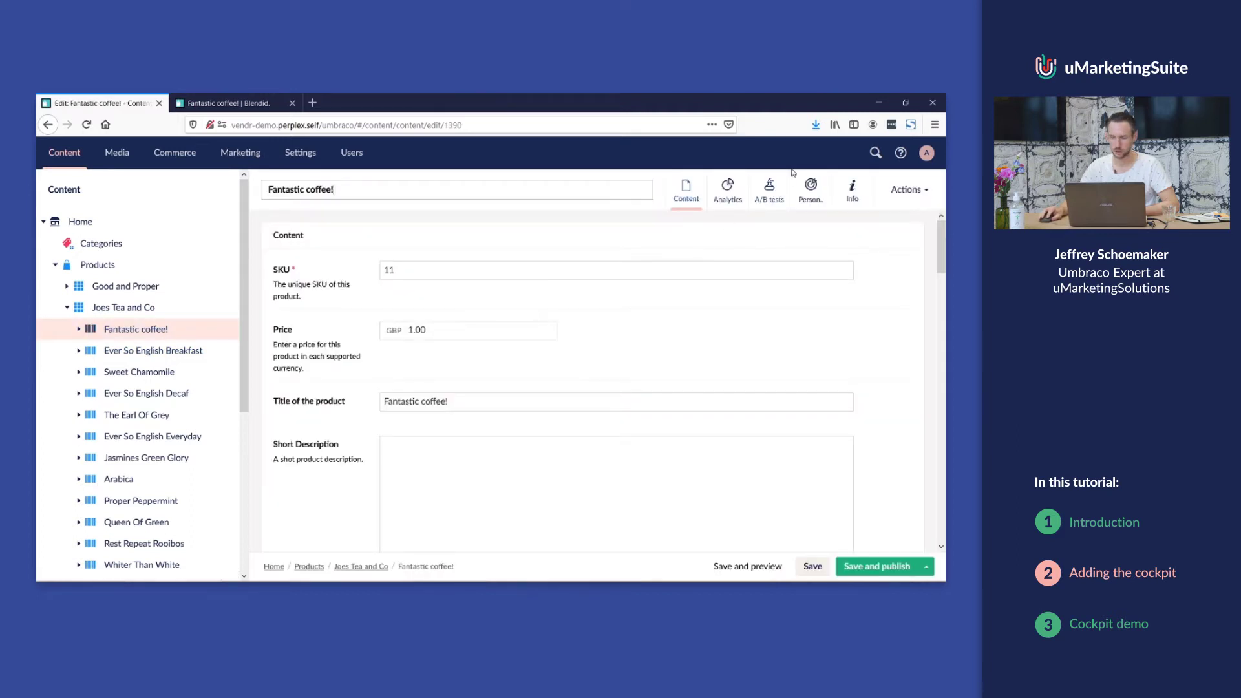
left_click(811, 190)
left_click(380, 229)
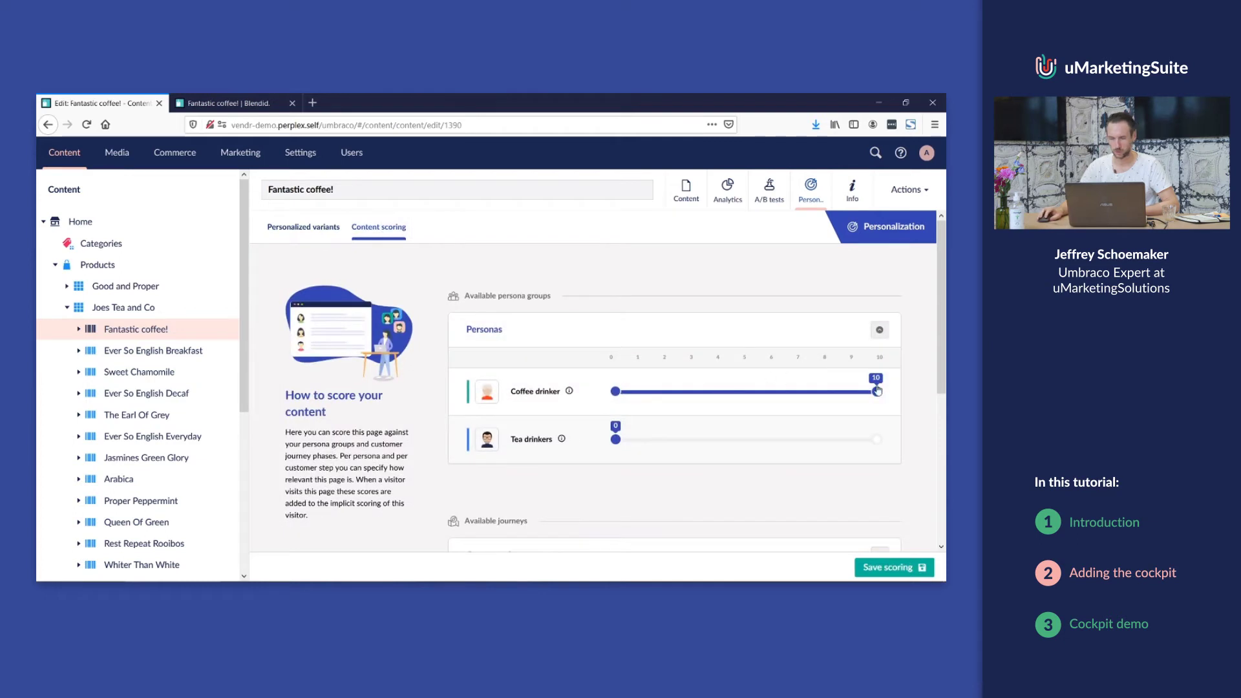
left_click_drag(942, 362, 941, 511)
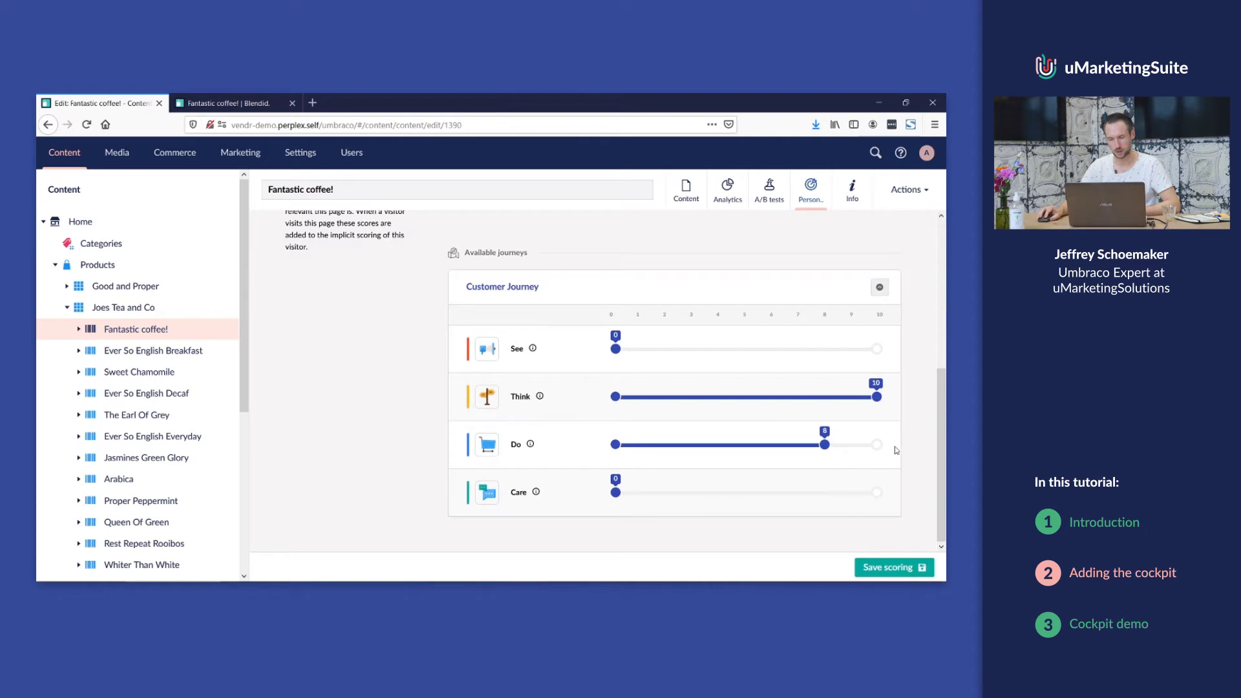
key("ctrl+Tab")
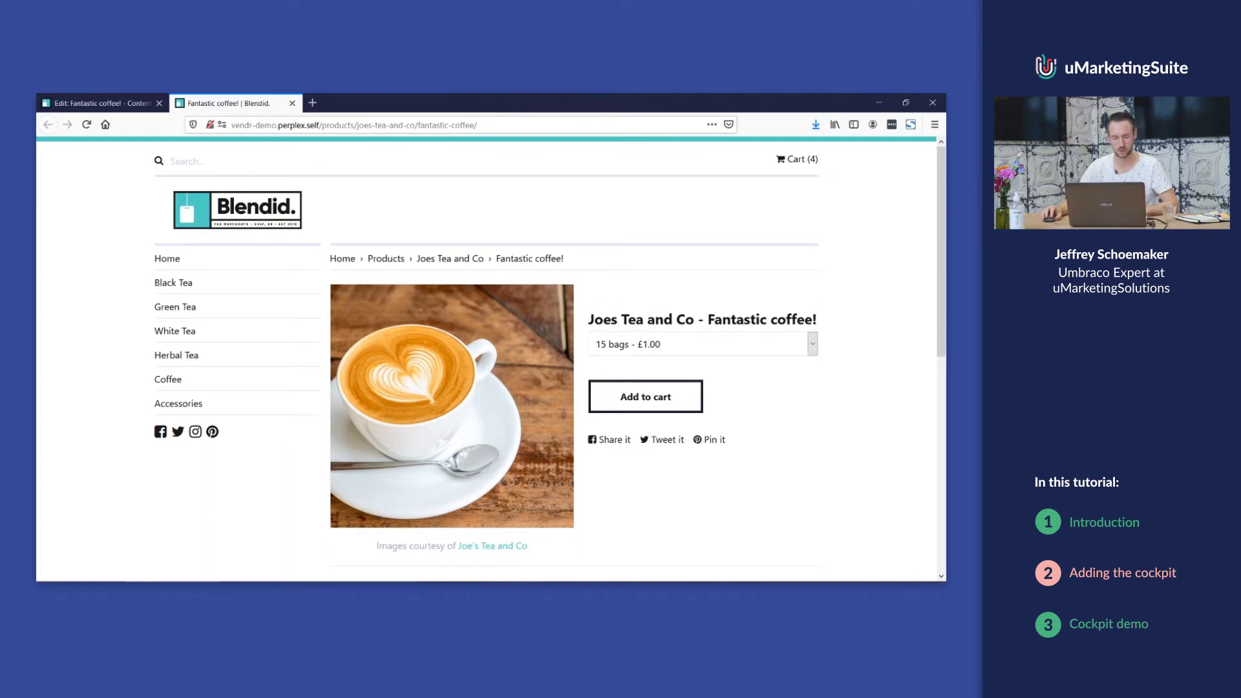
key("alt+Tab")
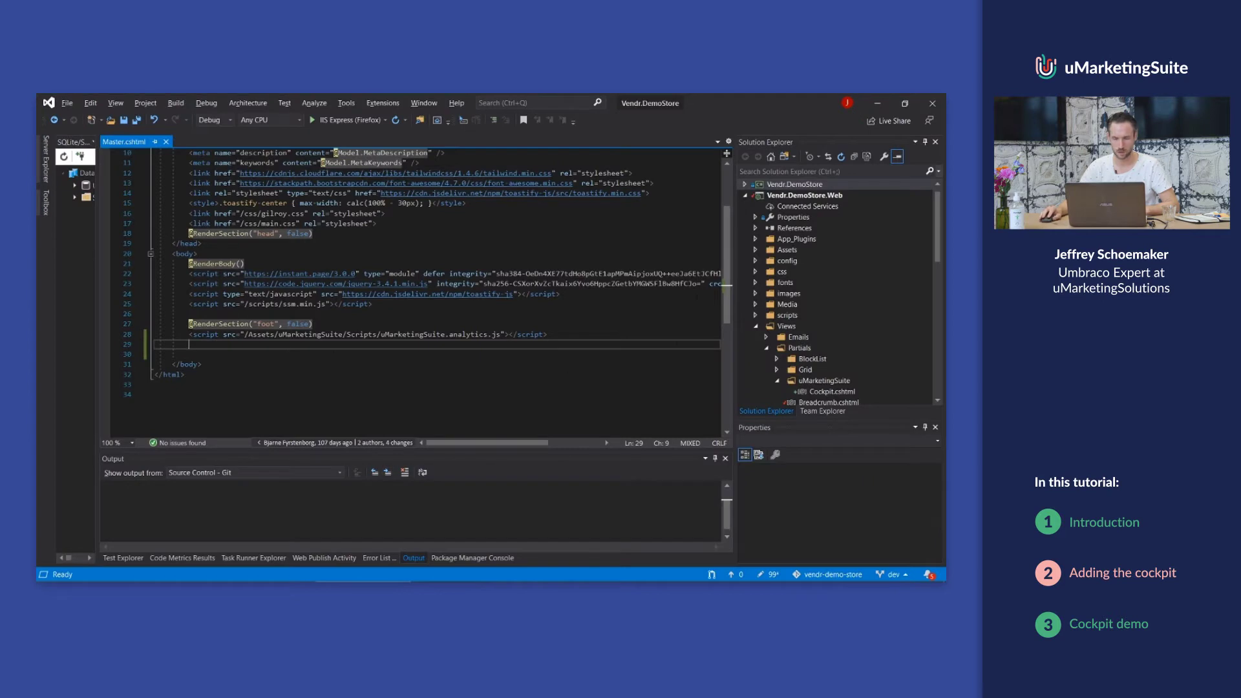
left_click_drag(735, 287, 717, 287)
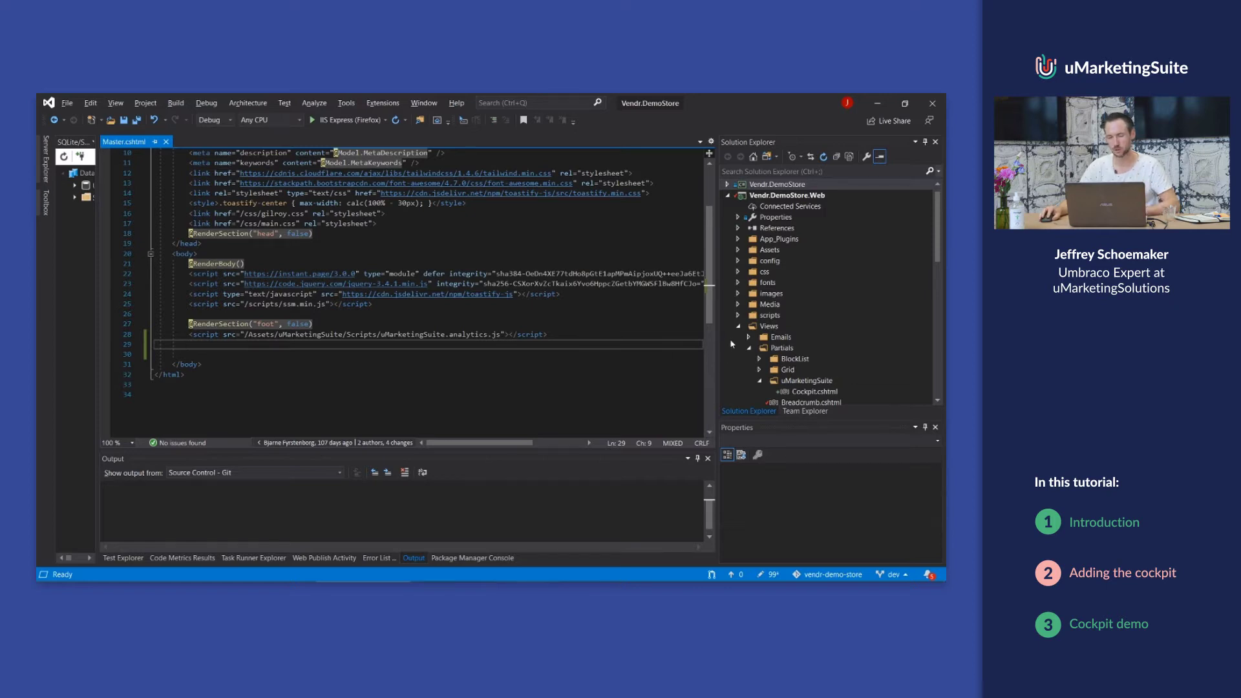
scroll(762, 367, "down", 1)
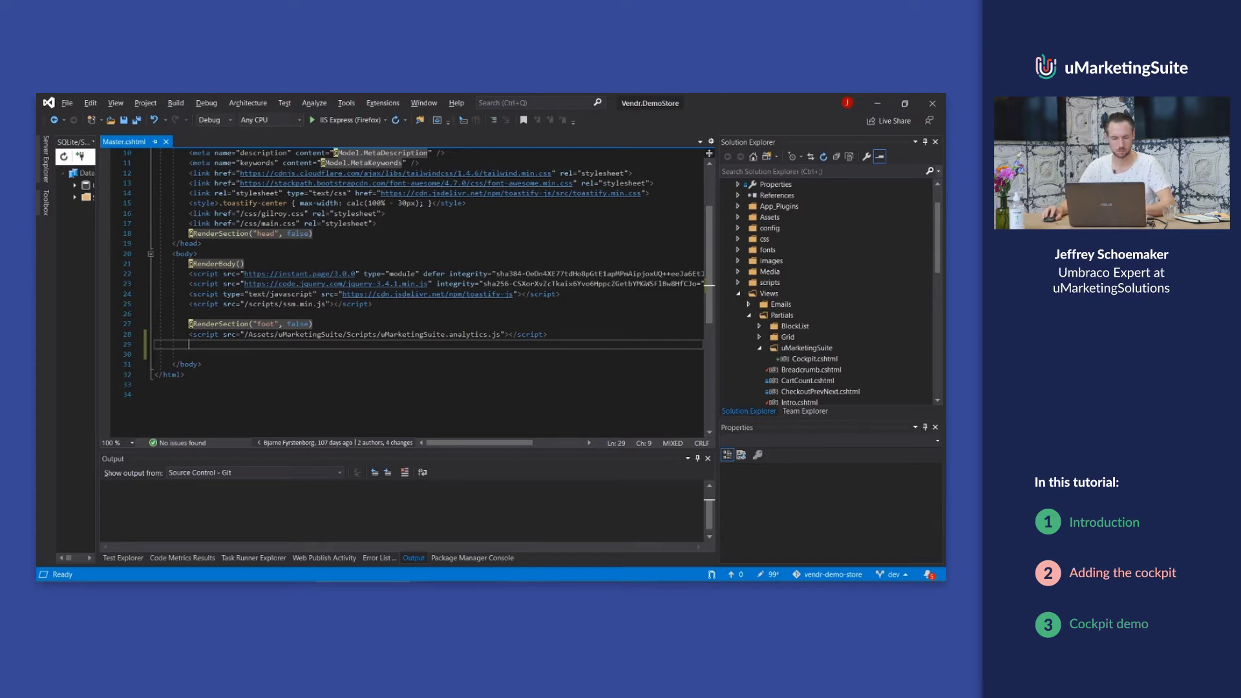
left_click(217, 354)
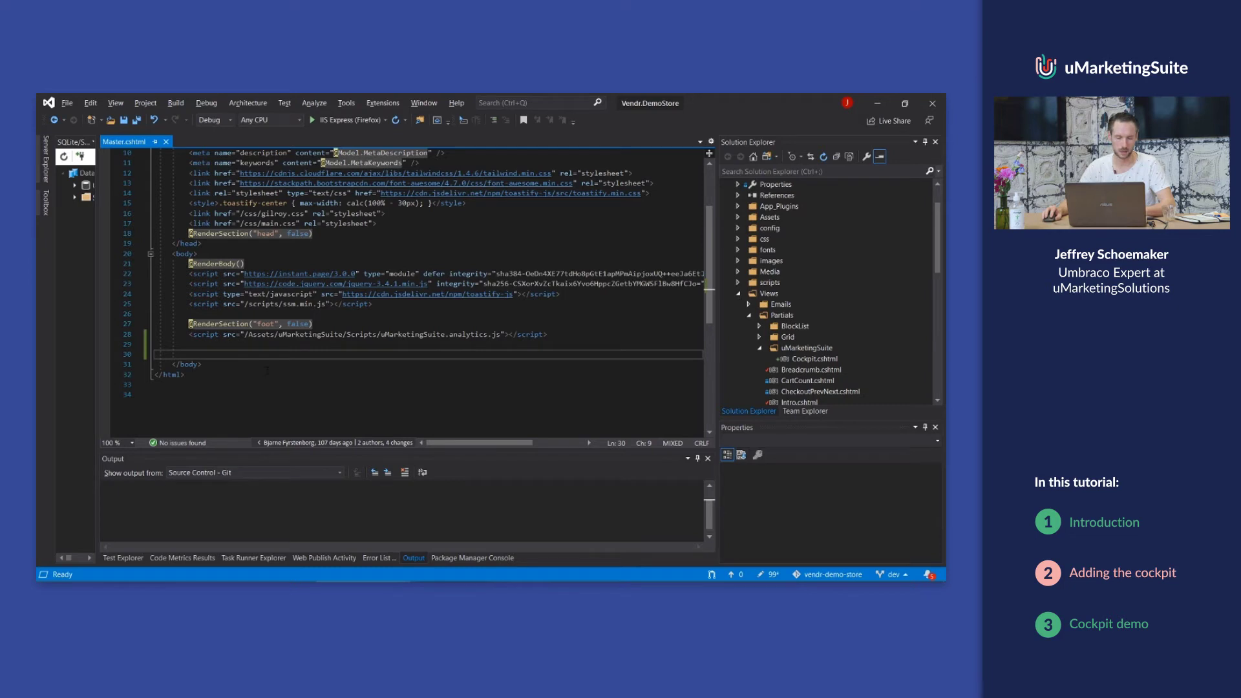
type("@Html.Partial(\"uMarketingSuite/Cockpit\")")
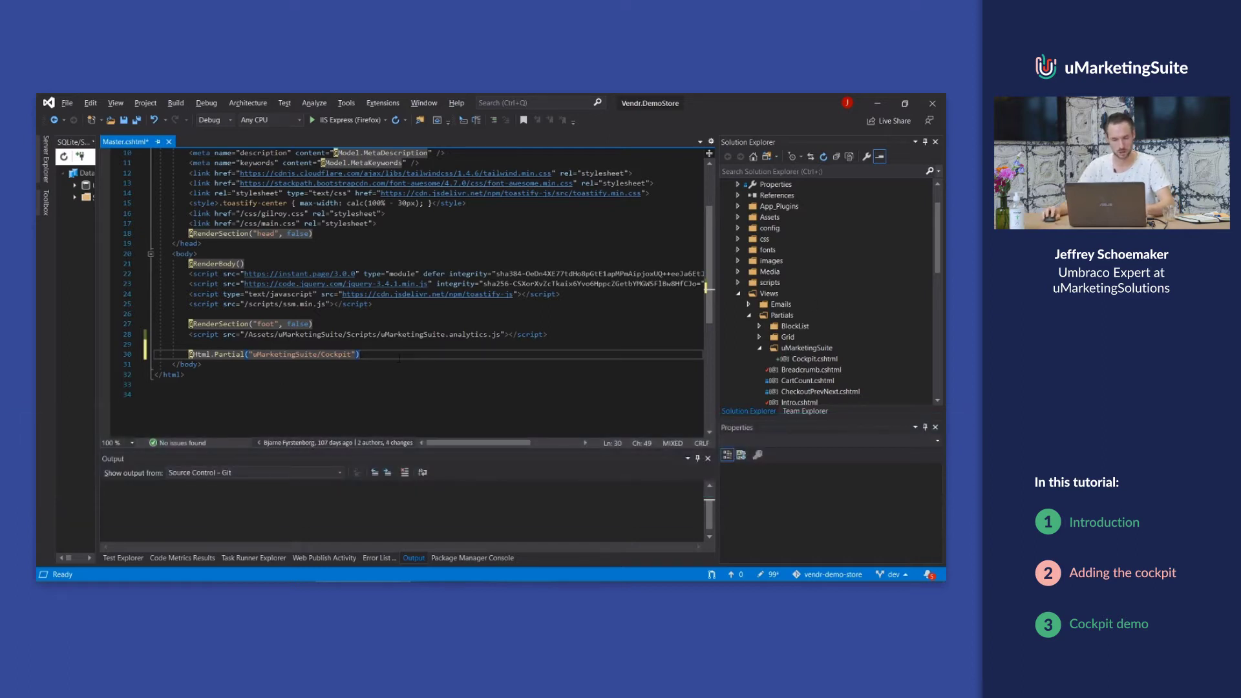
Save Master.cshtml and reload the Fantastic coffee! product page in Firefox.
key("ctrl+s")
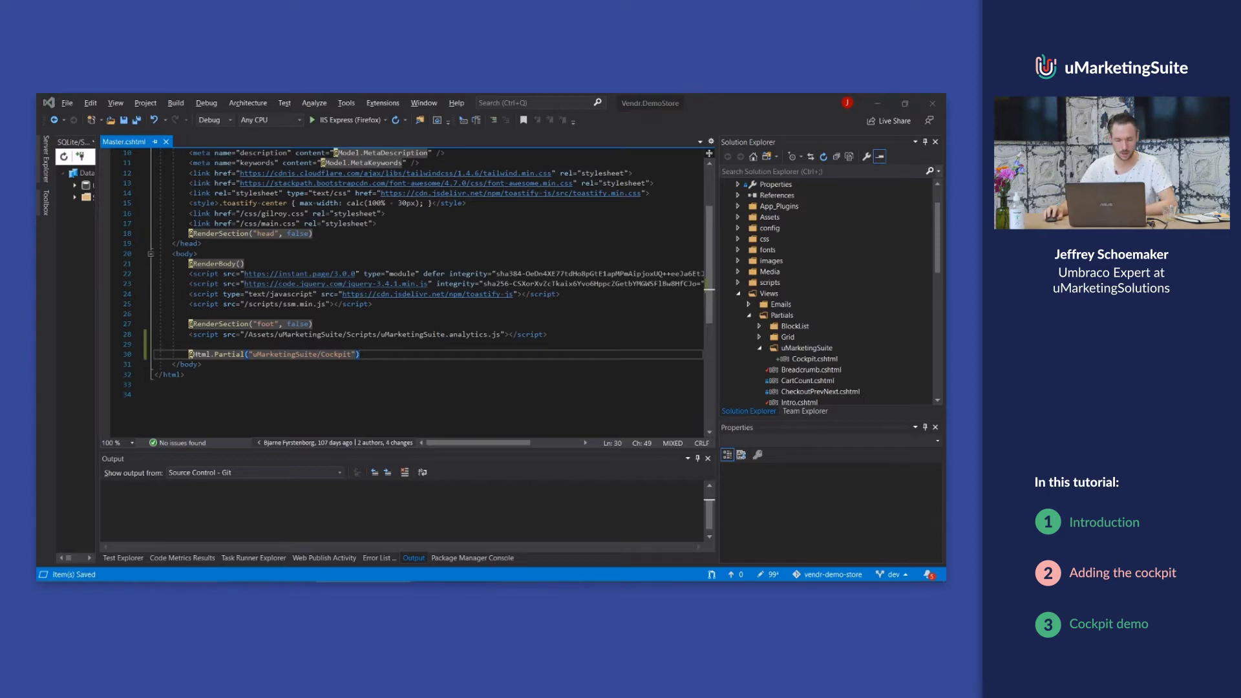
key("alt+Tab")
key("F5")
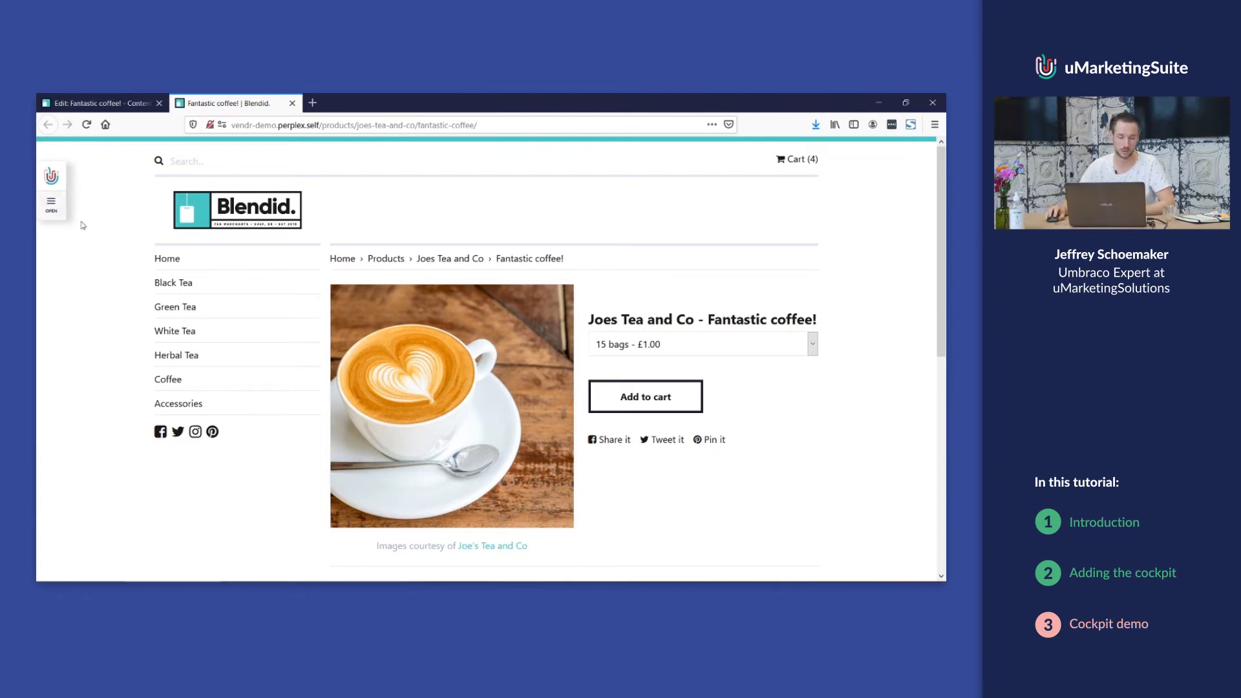
Open the uMarketingSuite cockpit and try docking it right, then back left.
left_click(54, 208)
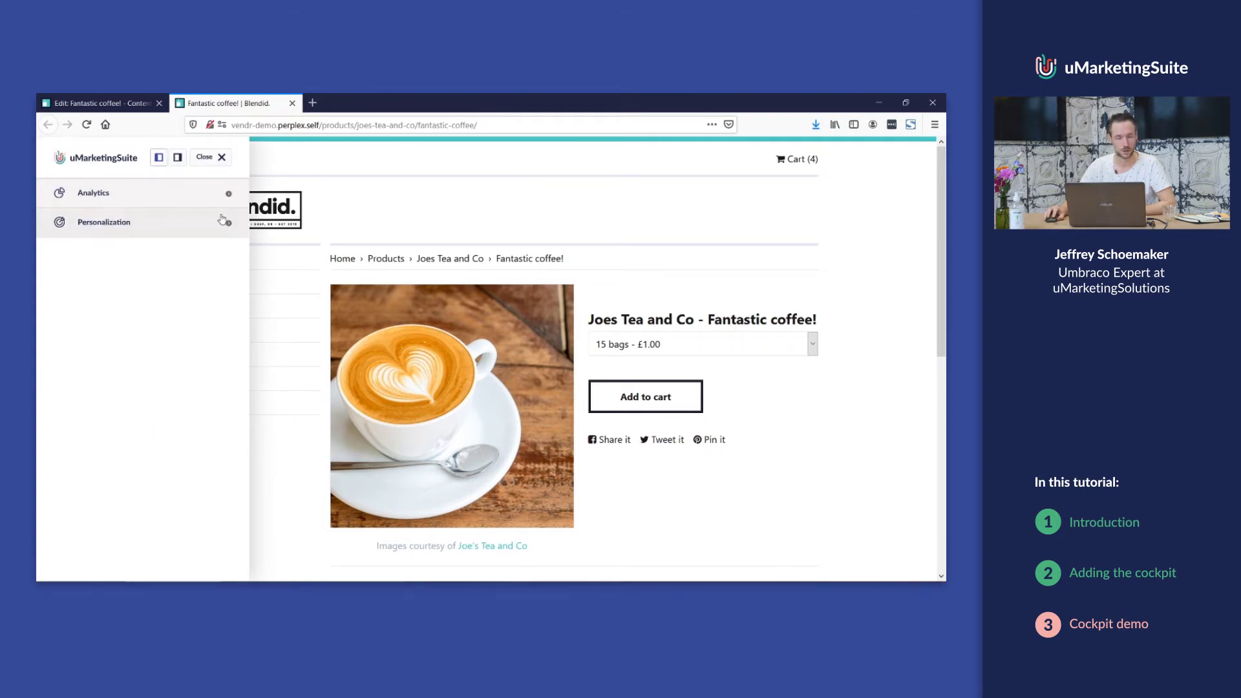
left_click(177, 157)
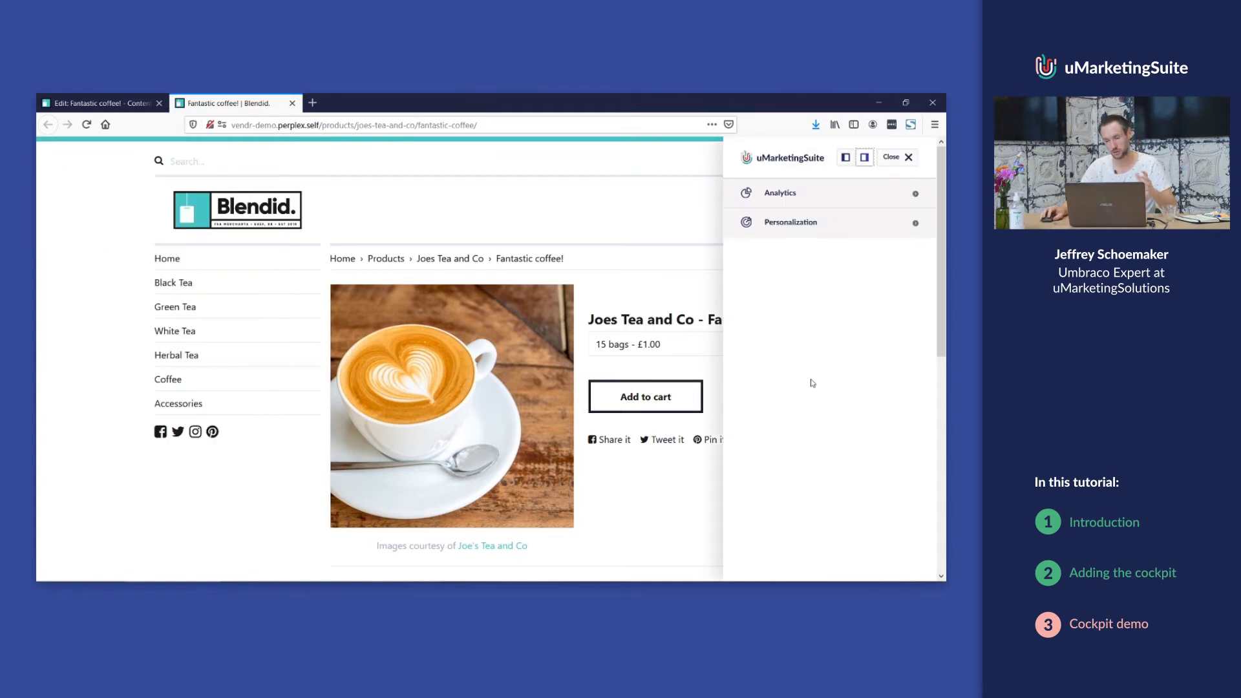
left_click(846, 158)
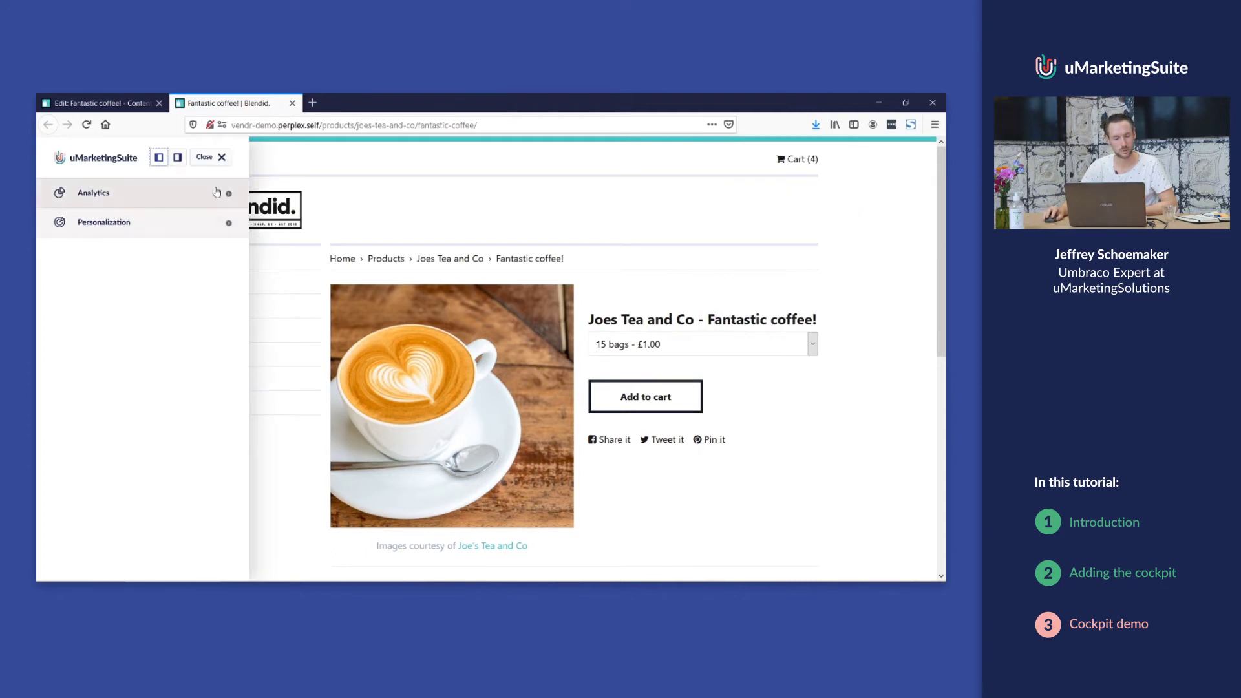
Show the cockpit's Analytics with server-side reporting collapsed and client-side reporting expanded.
left_click(119, 196)
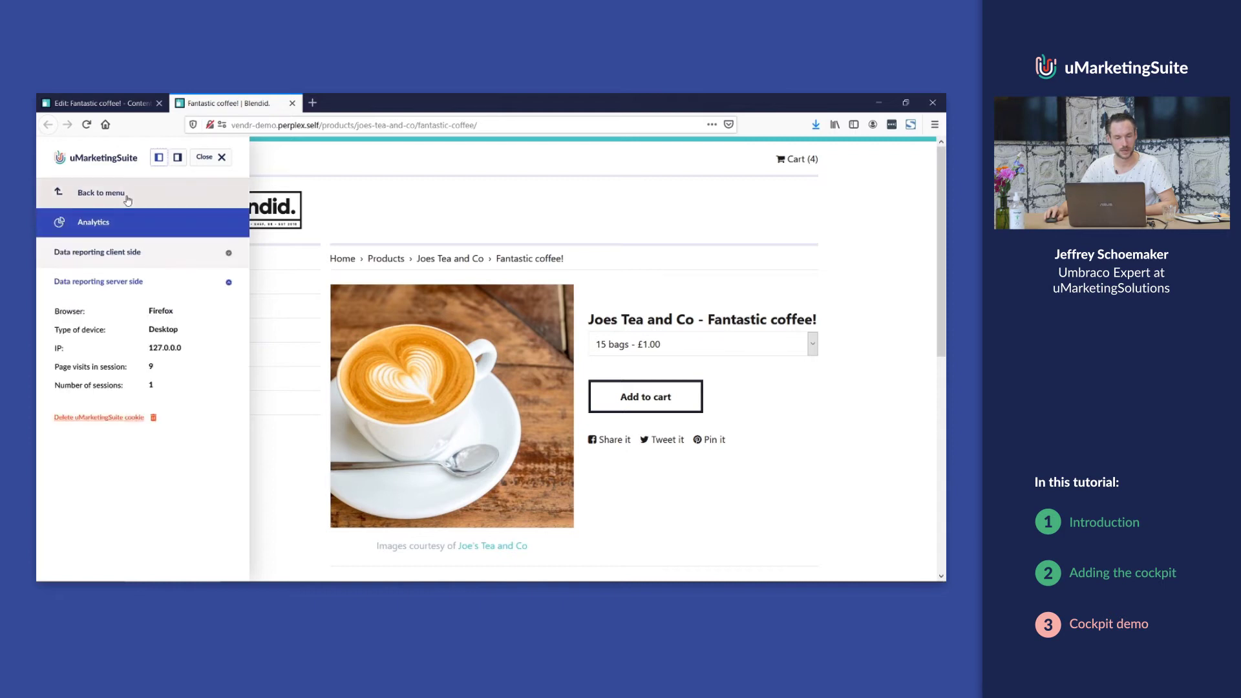
left_click(213, 282)
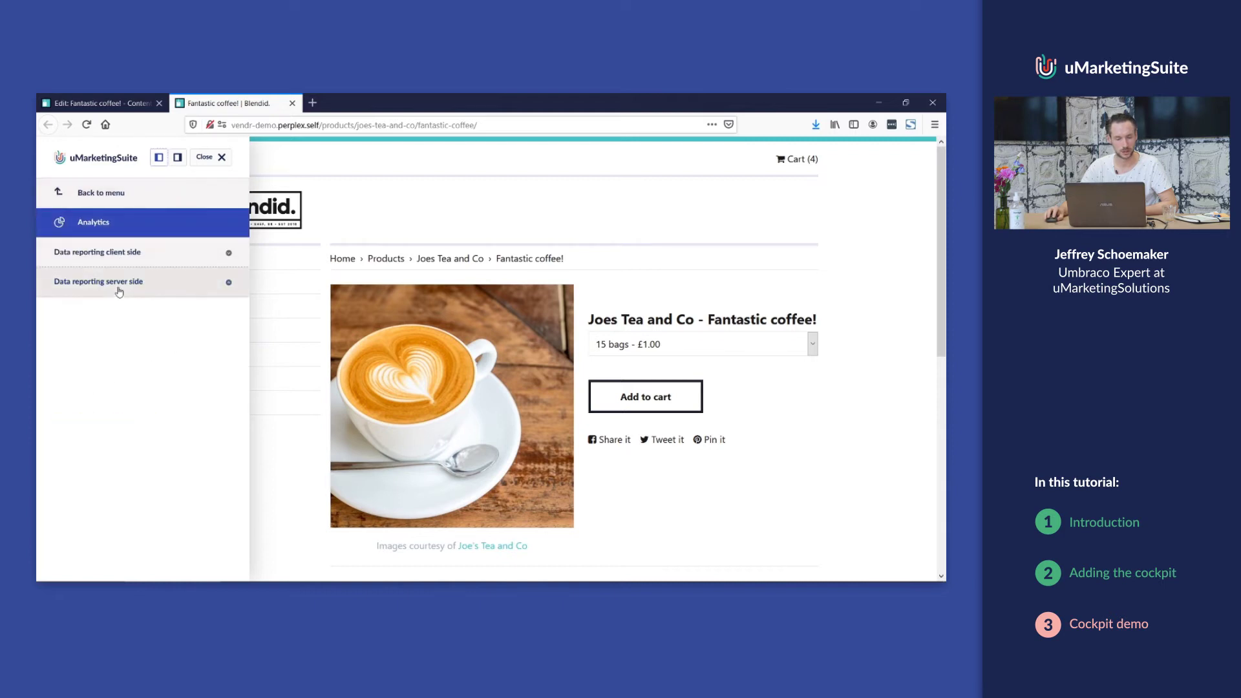
left_click(167, 258)
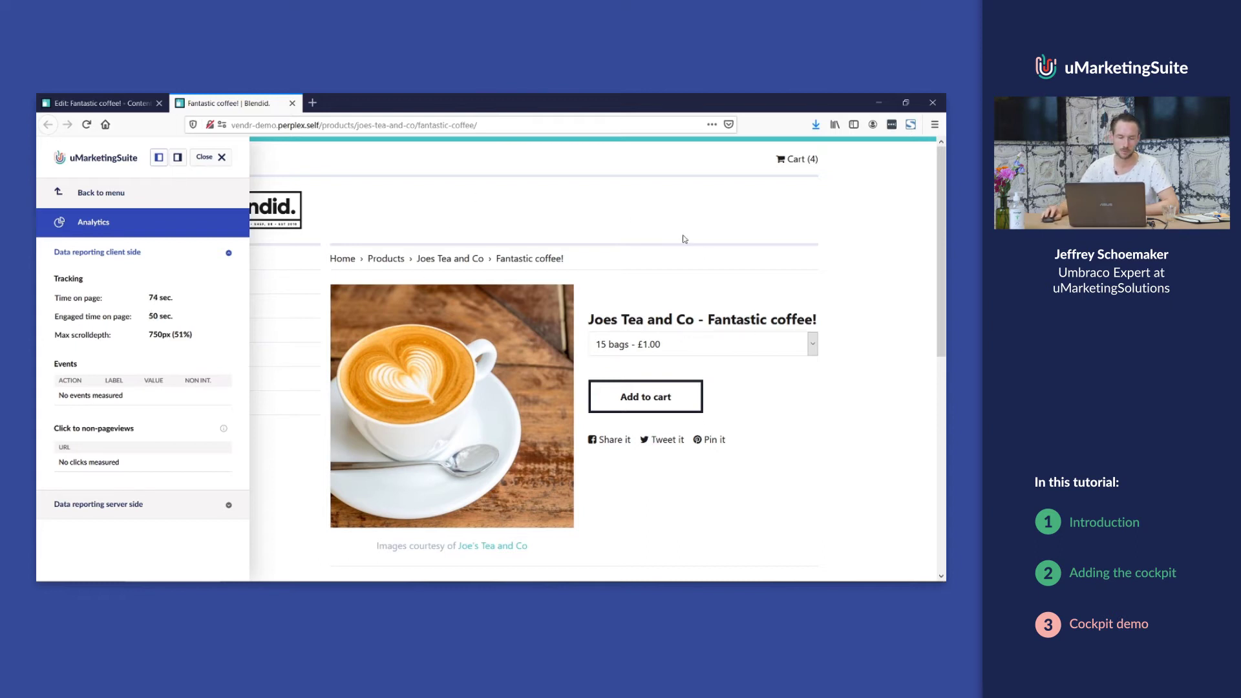
Scroll the page fully for 1465px (100%) depth, then open Joe's Tea and Co in a background tab.
double_click(701, 295)
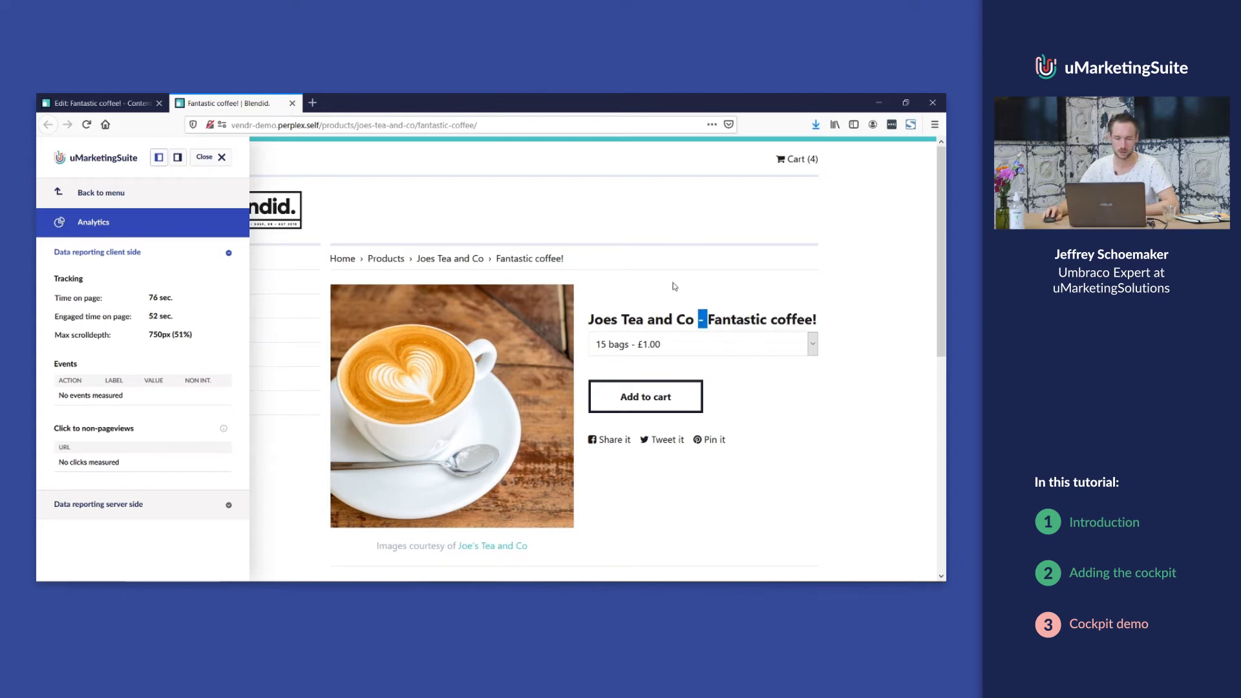
left_click(675, 287)
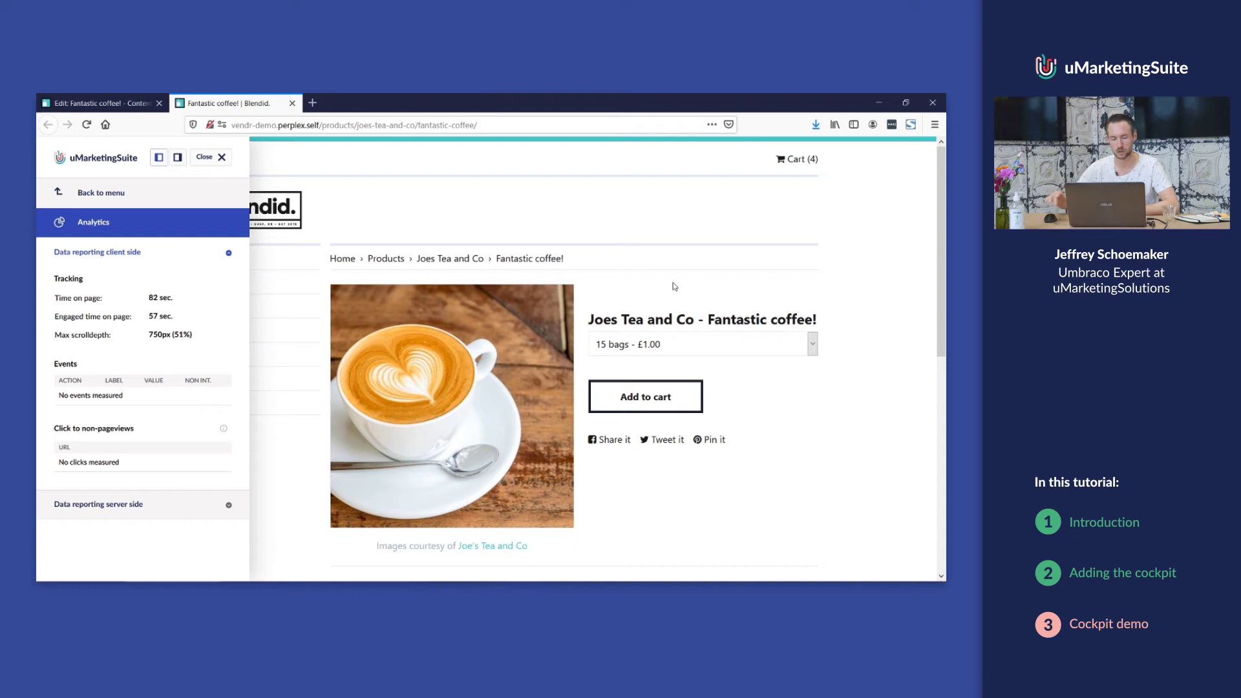
scroll(674, 287, "down", 3)
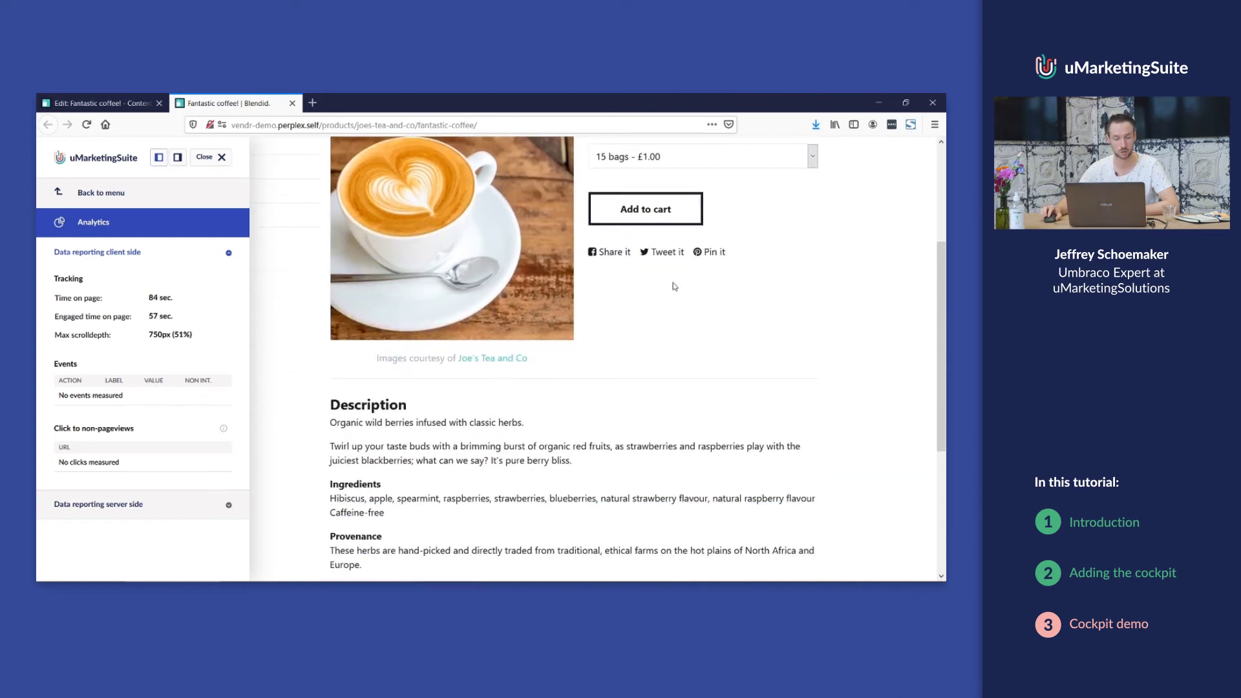
scroll(674, 286, "up", 1)
scroll(543, 529, "down", 2)
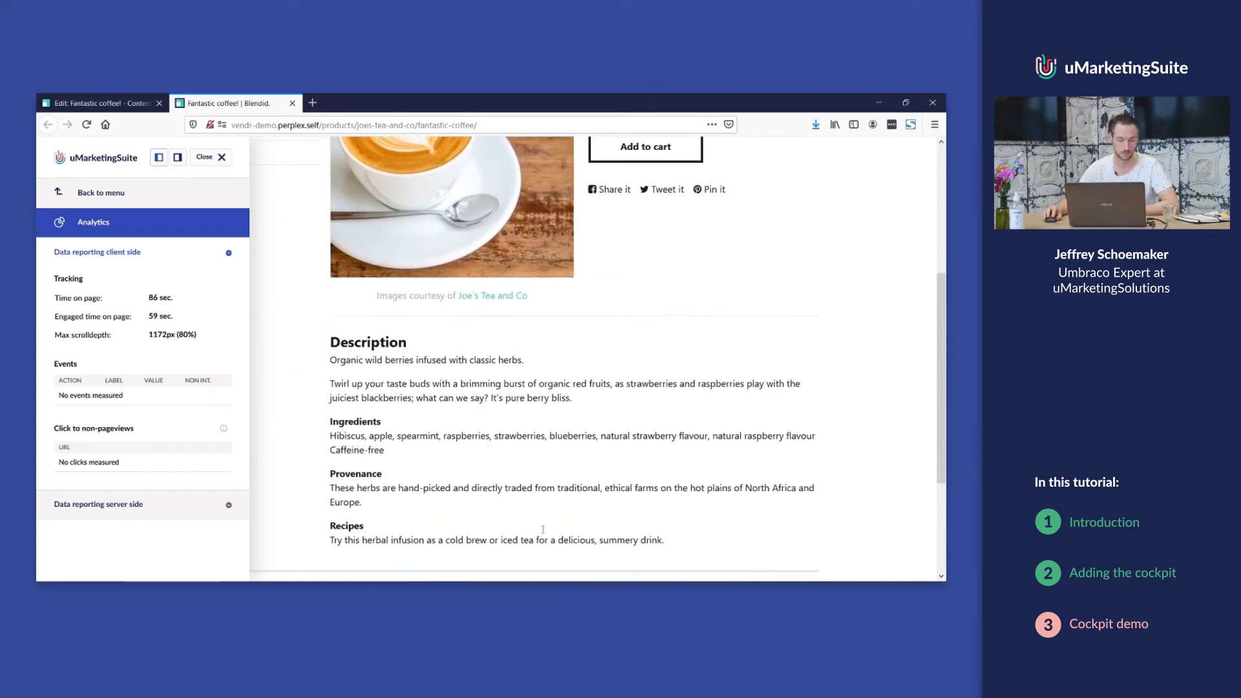
scroll(543, 530, "up", 1)
left_click_drag(151, 334, 198, 335)
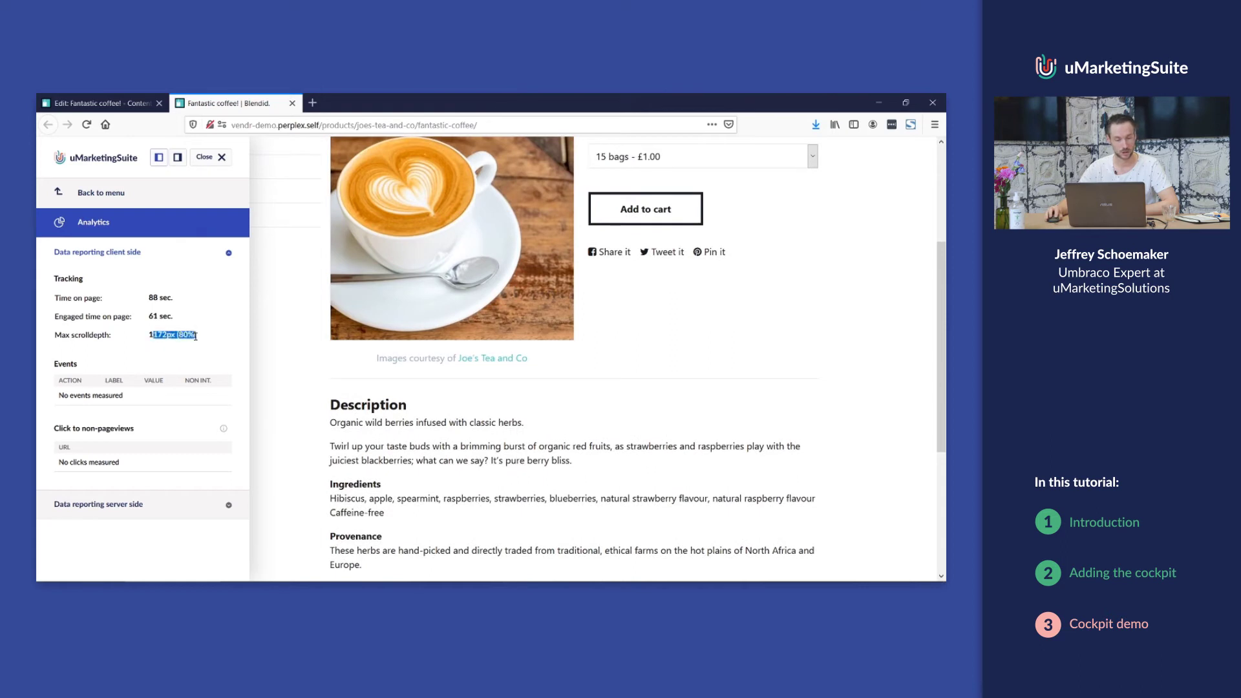
scroll(931, 316, "down", 4)
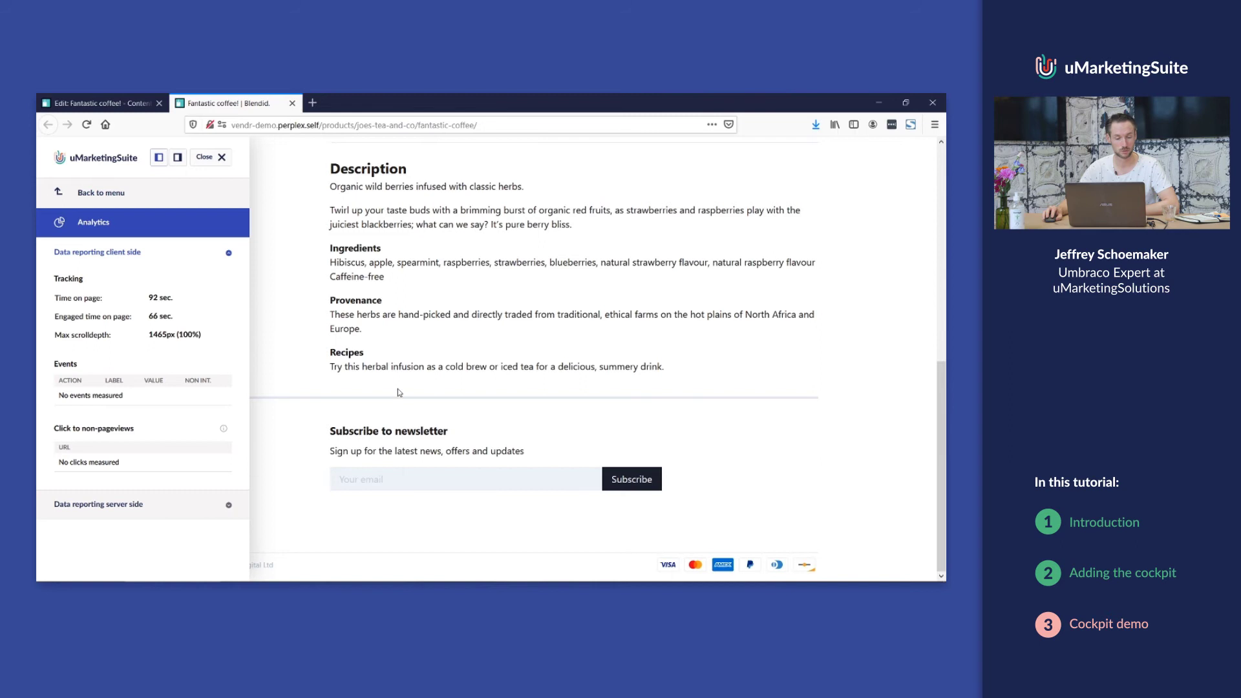
scroll(574, 350, "up", 5)
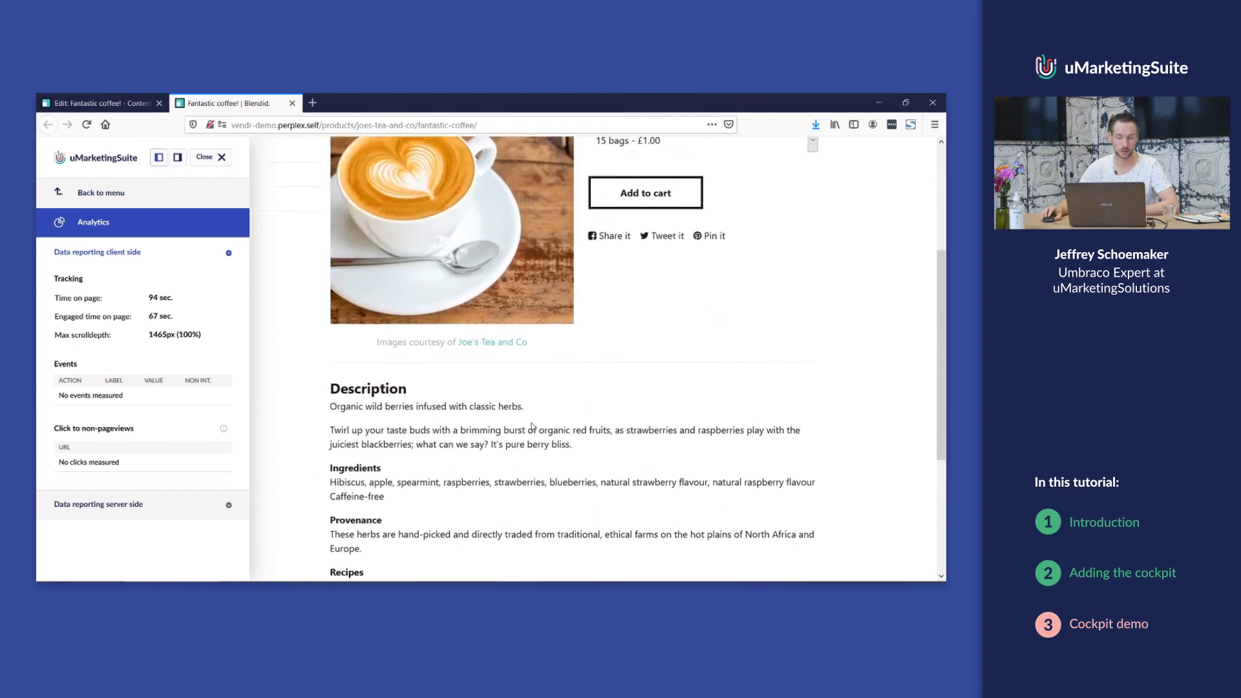
middle_click(460, 438)
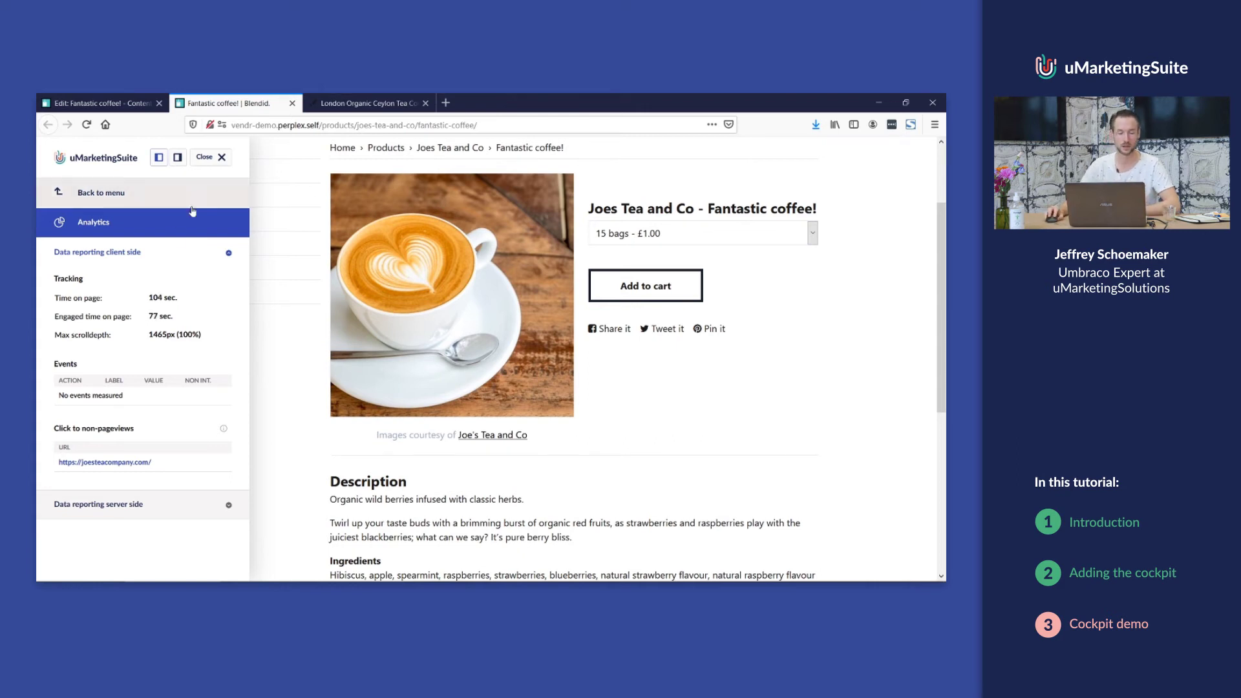
Swap to the server-side reporting panel and delete the uMarketingSuite cookie.
left_click(141, 257)
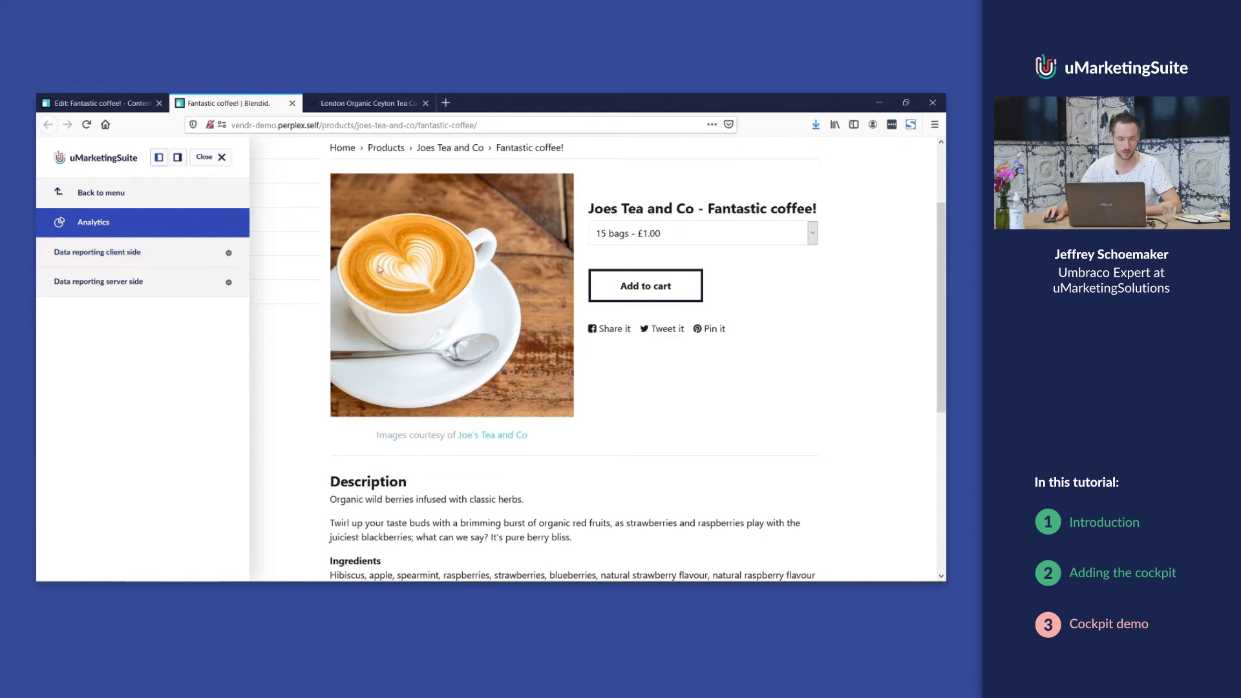
left_click(150, 294)
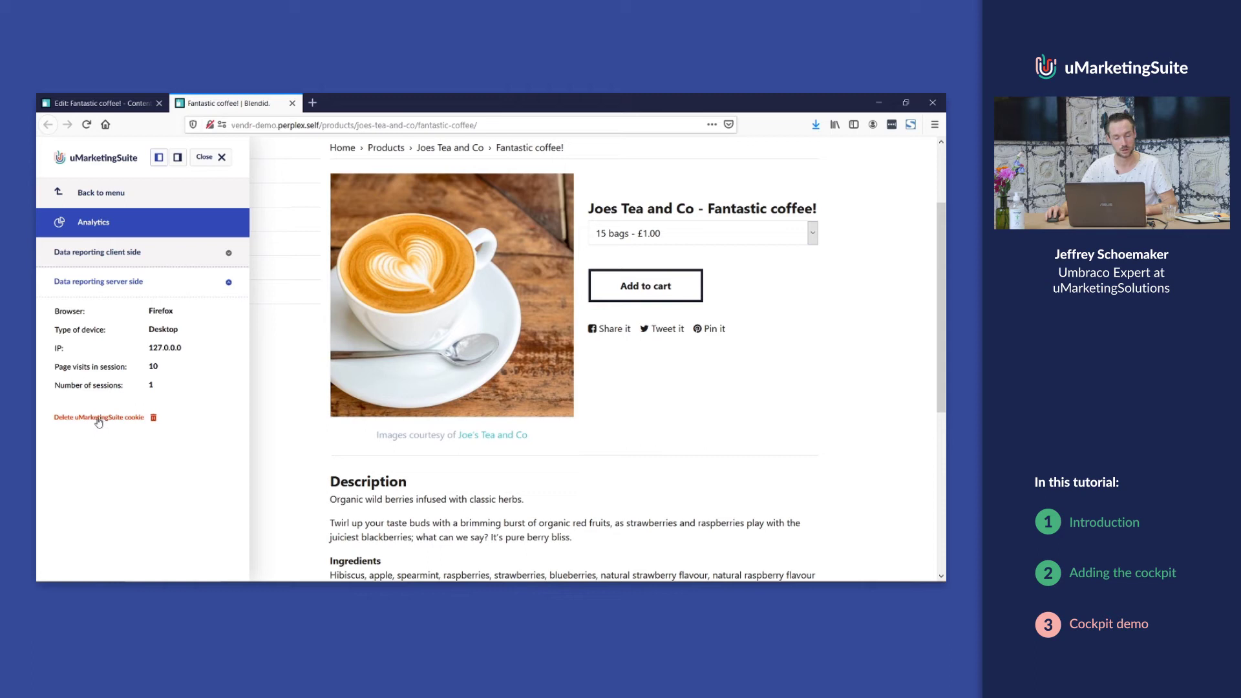
left_click(98, 417)
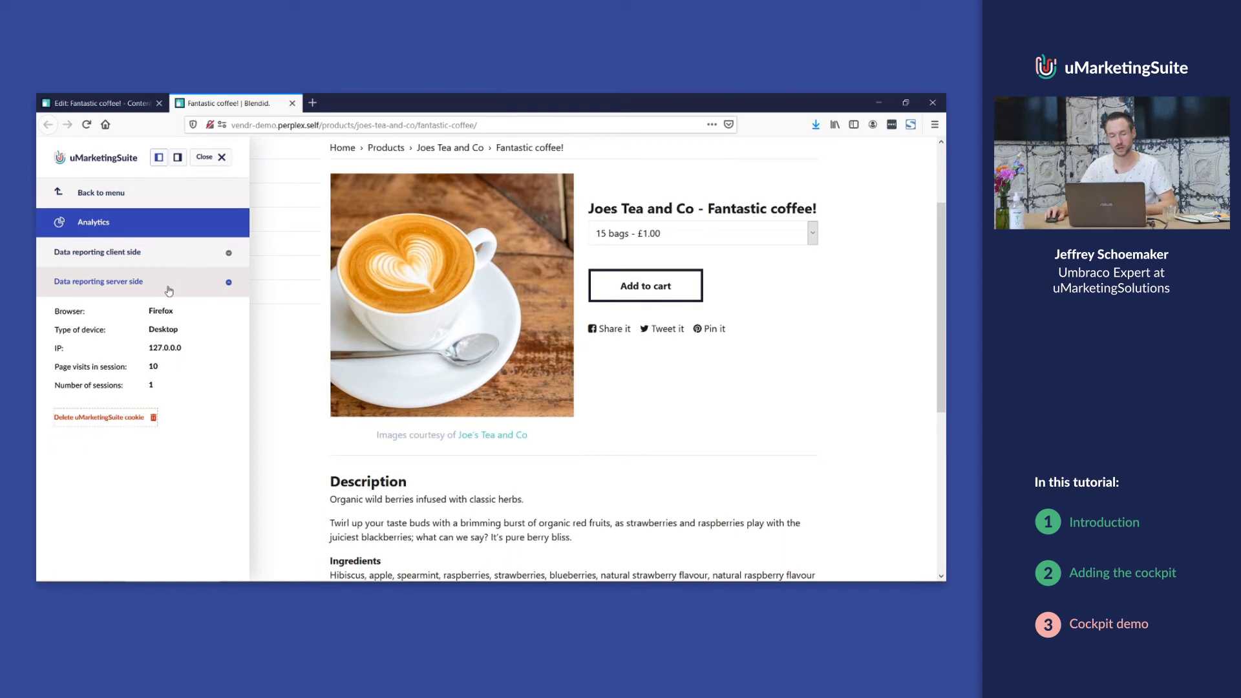
Go back to the cockpit menu and open Personalization's empty Personas and Journeys charts.
left_click(136, 198)
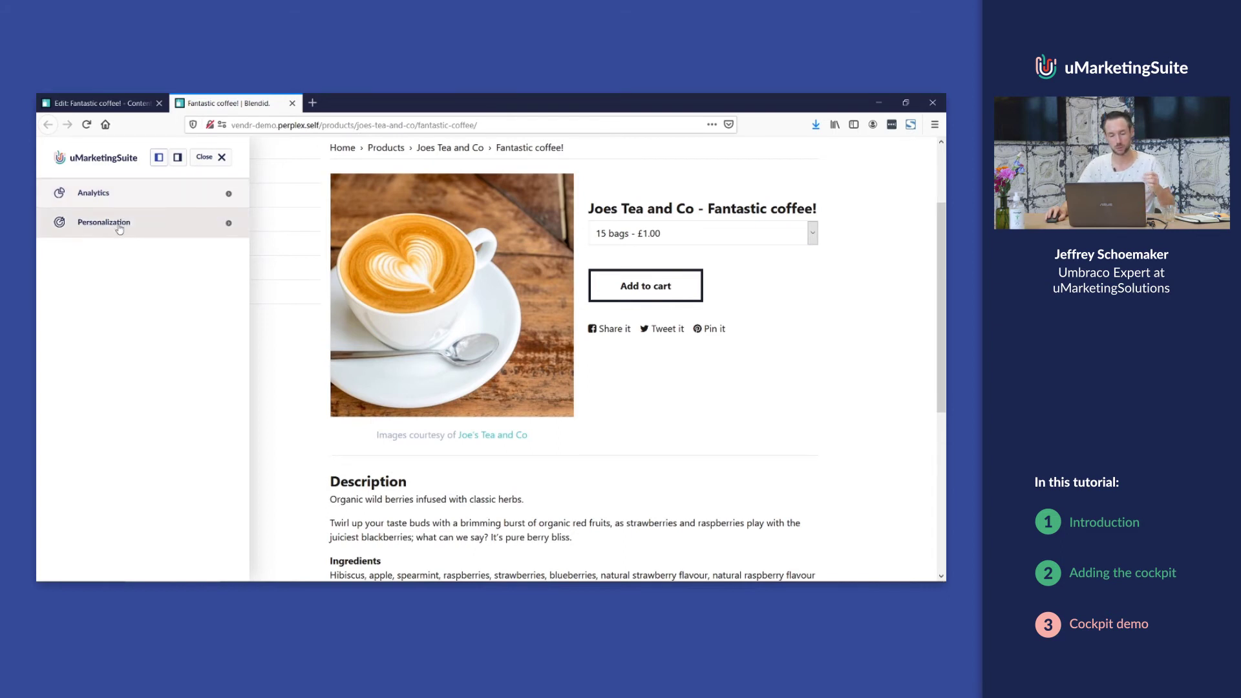
left_click(120, 227)
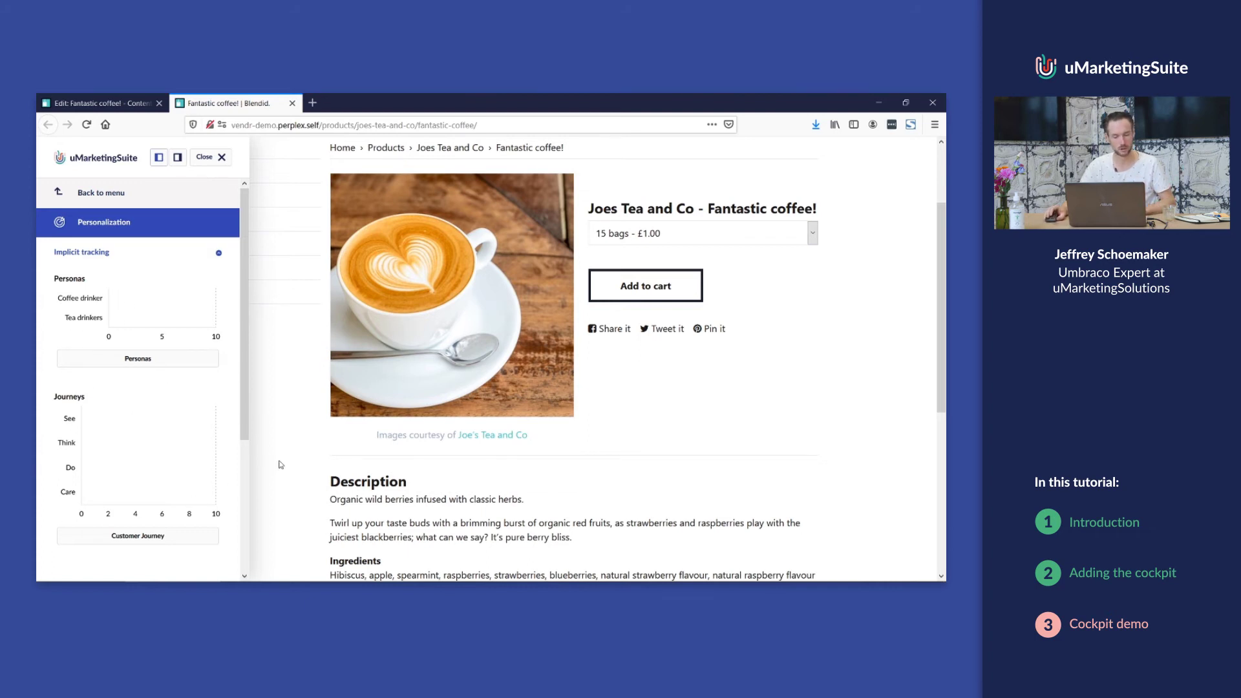
scroll(291, 460, "up", 3)
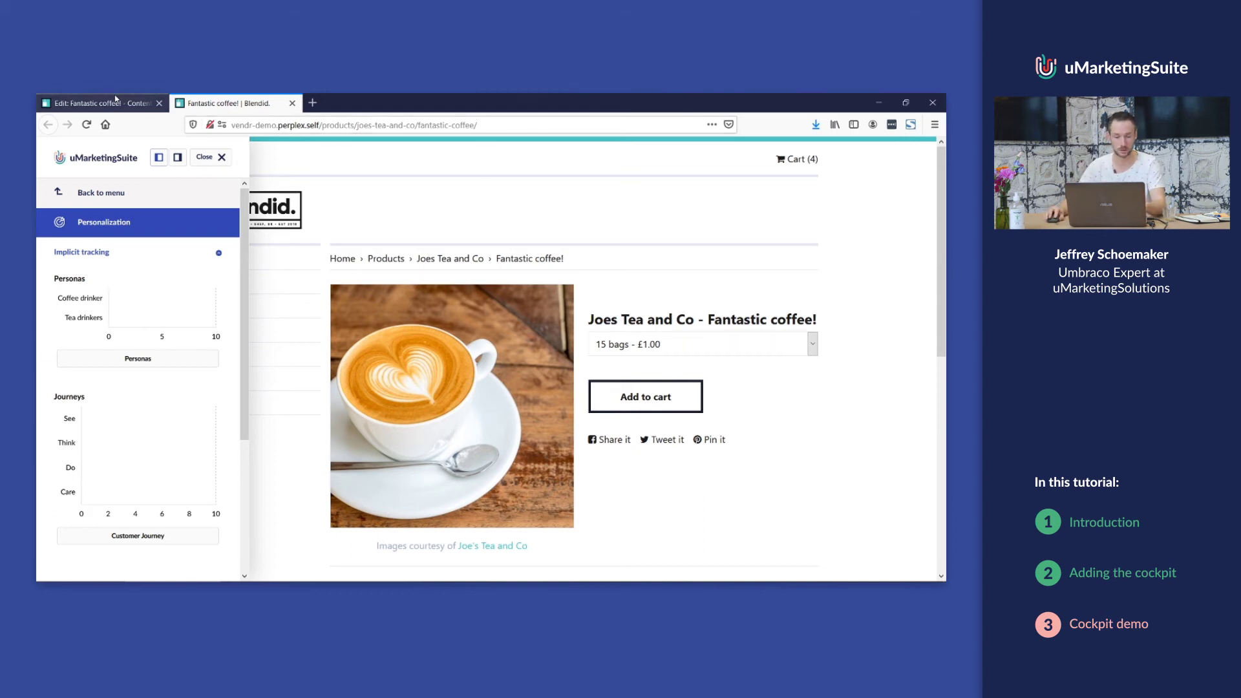
Glance at the backoffice scoring, then reload Fantastic coffee! to register Coffee drinker 10 and Think 10.
left_click(117, 100)
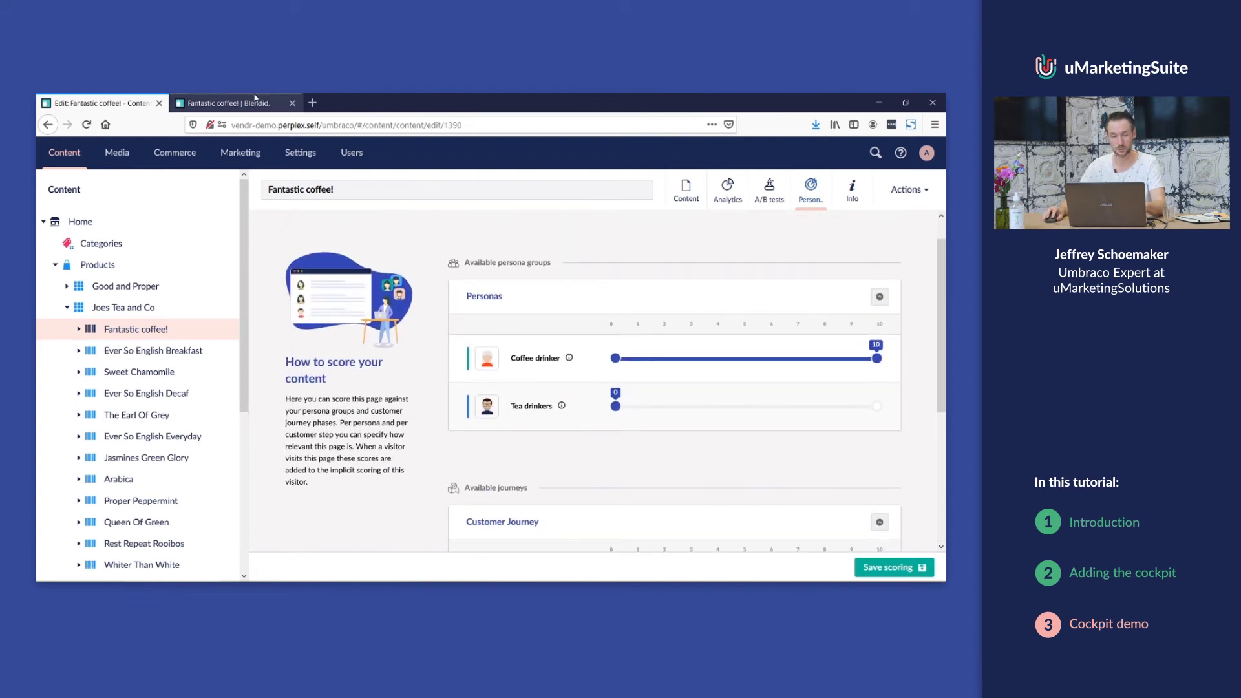
left_click(256, 100)
key("F5")
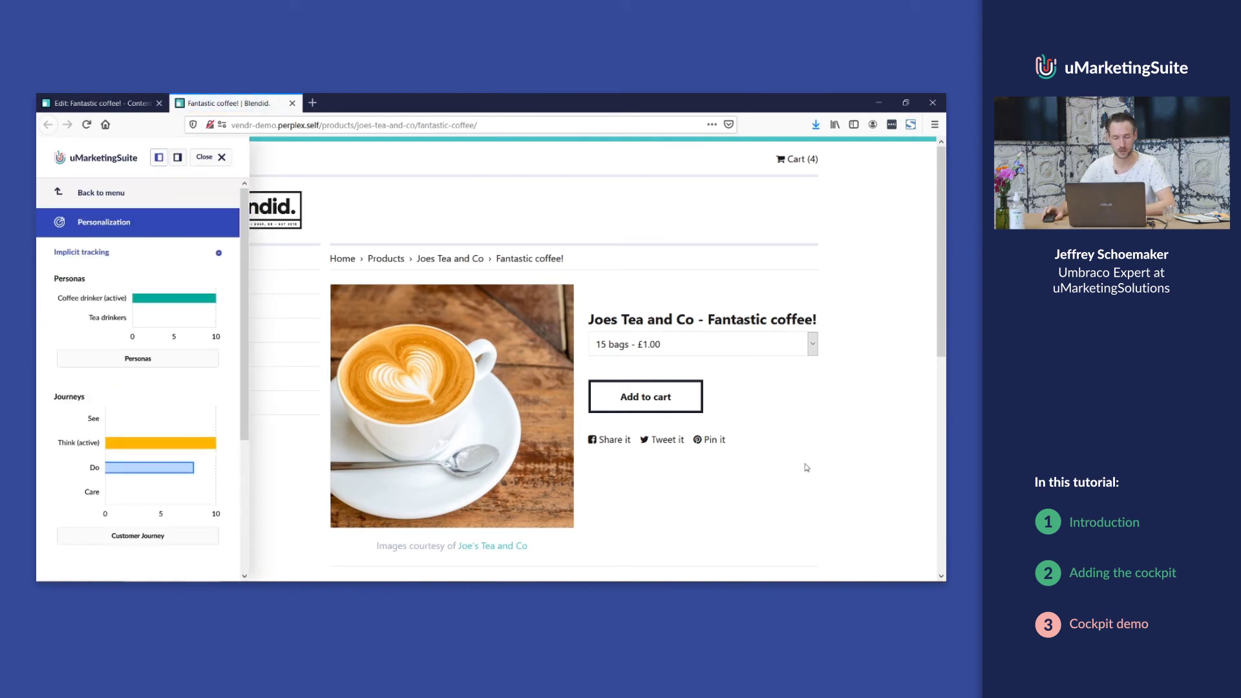
mouse_move(166, 300)
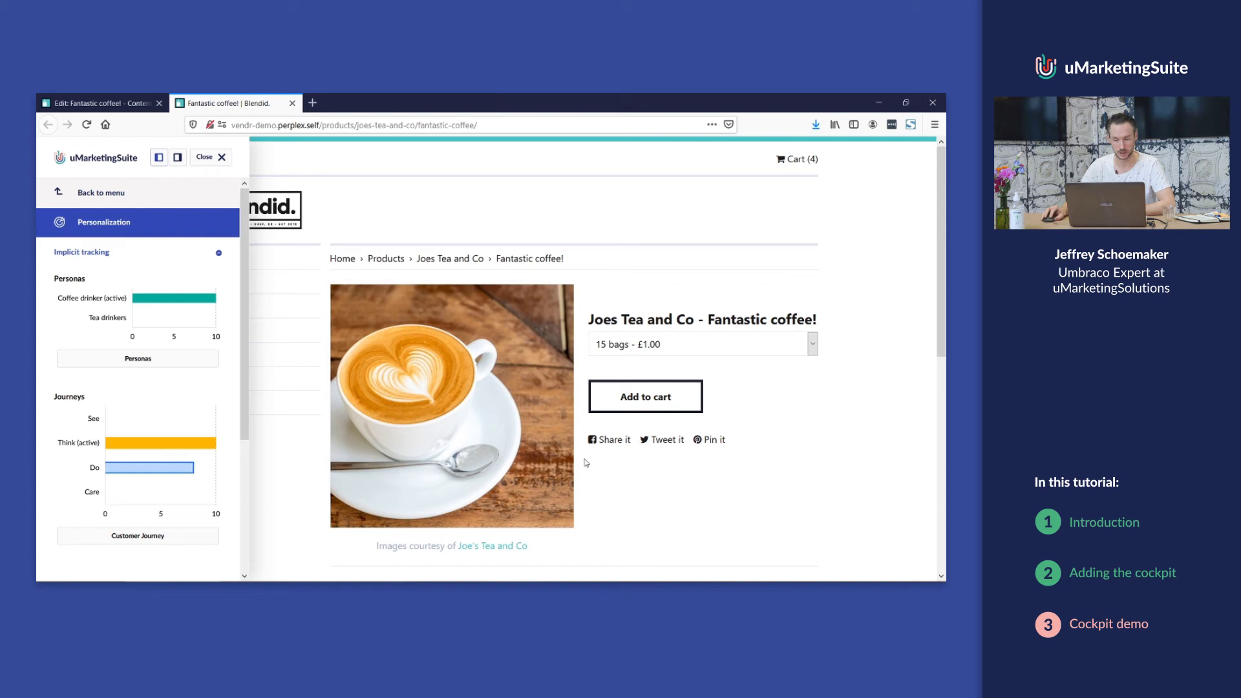
Dock the cockpit on the right and visit the About coffee page from the footer.
left_click(177, 158)
scroll(98, 454, "down", 5)
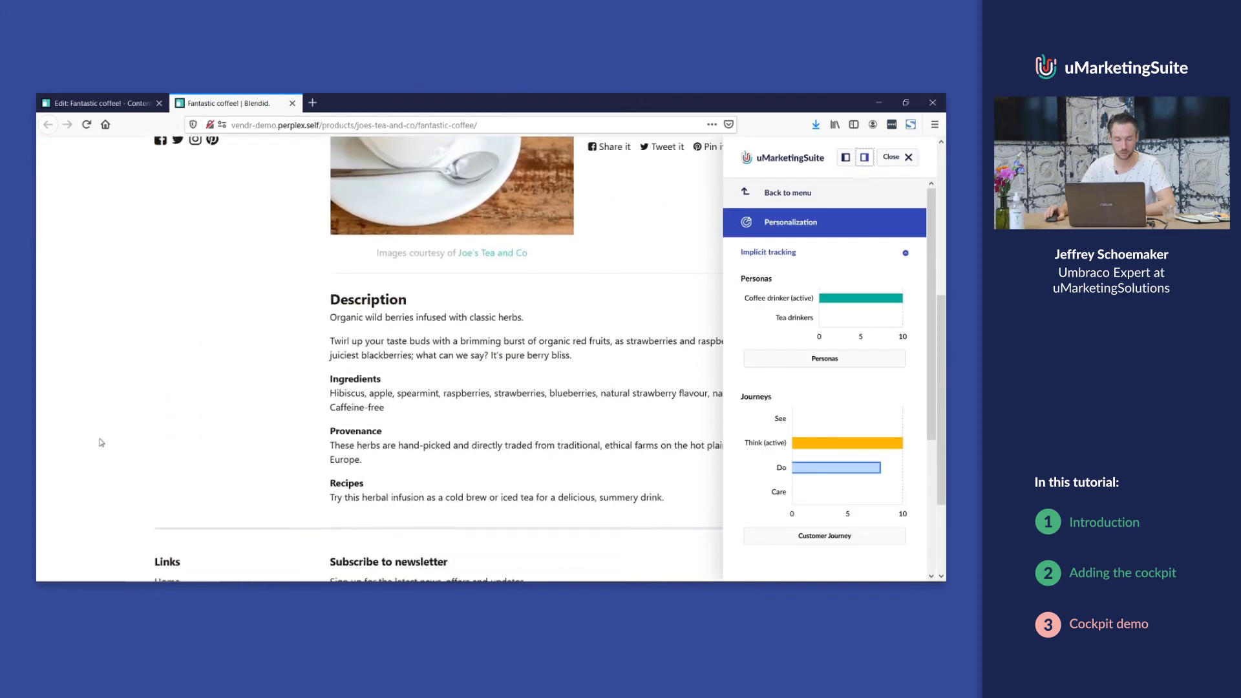
scroll(107, 511, "up", 3)
scroll(111, 537, "down", 4)
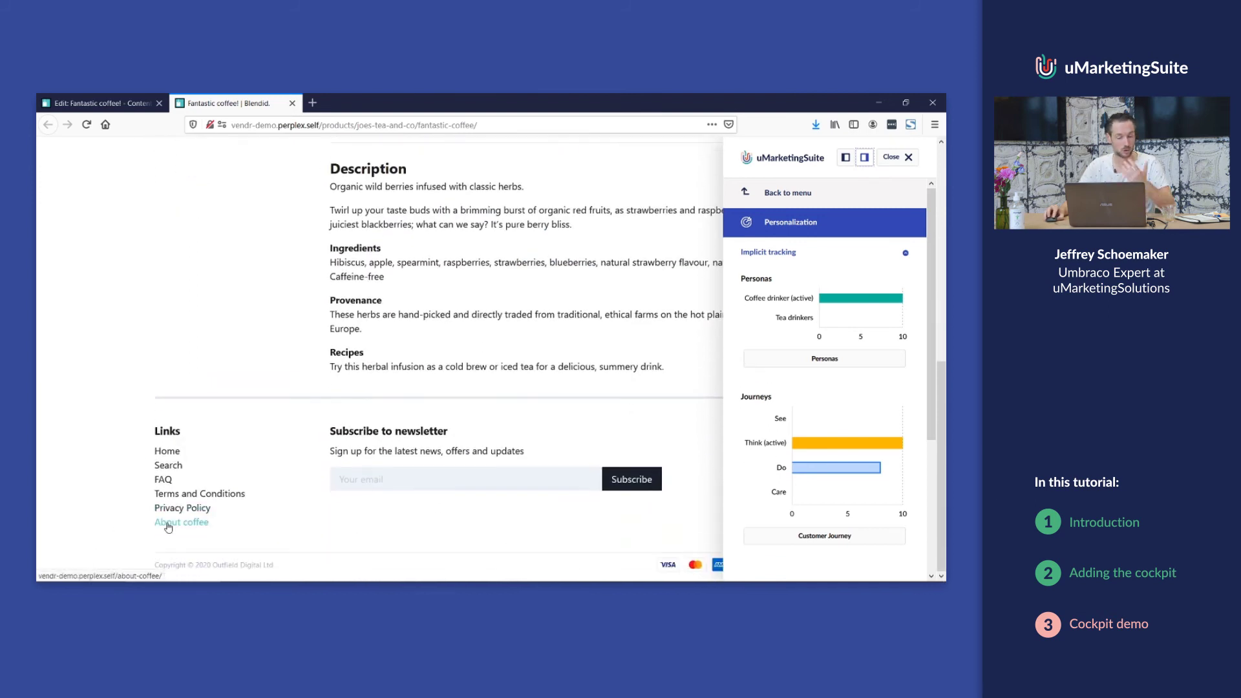
left_click(170, 527)
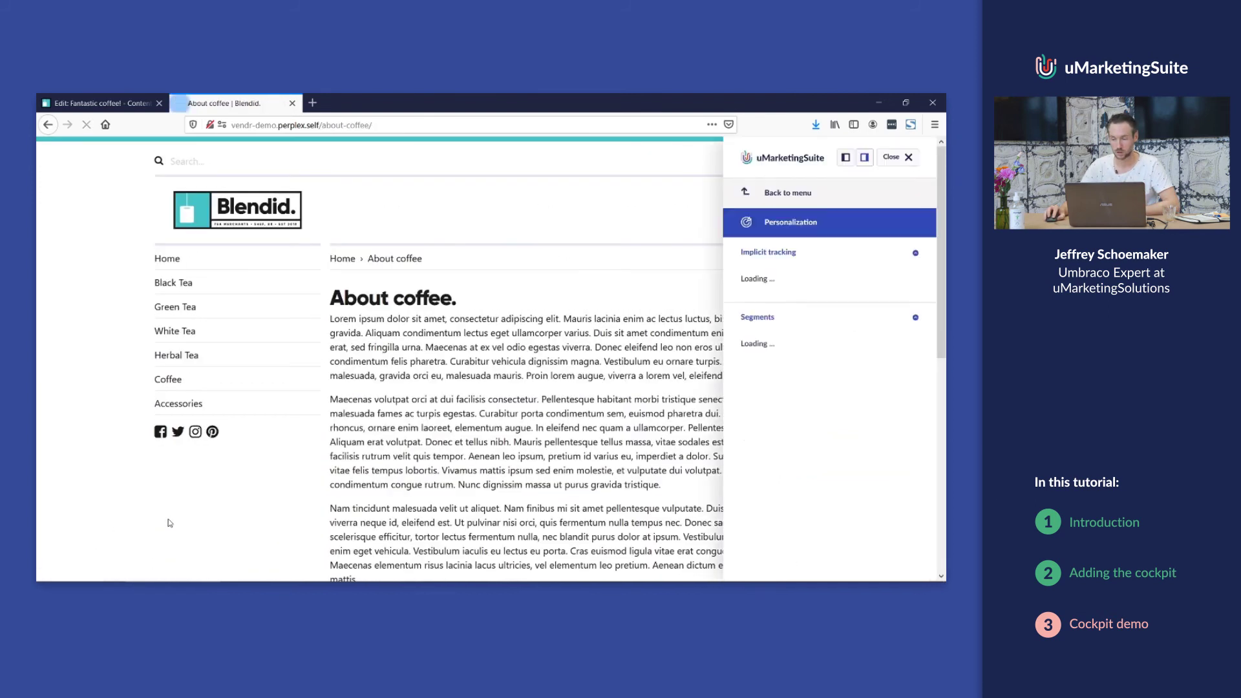
mouse_move(851, 298)
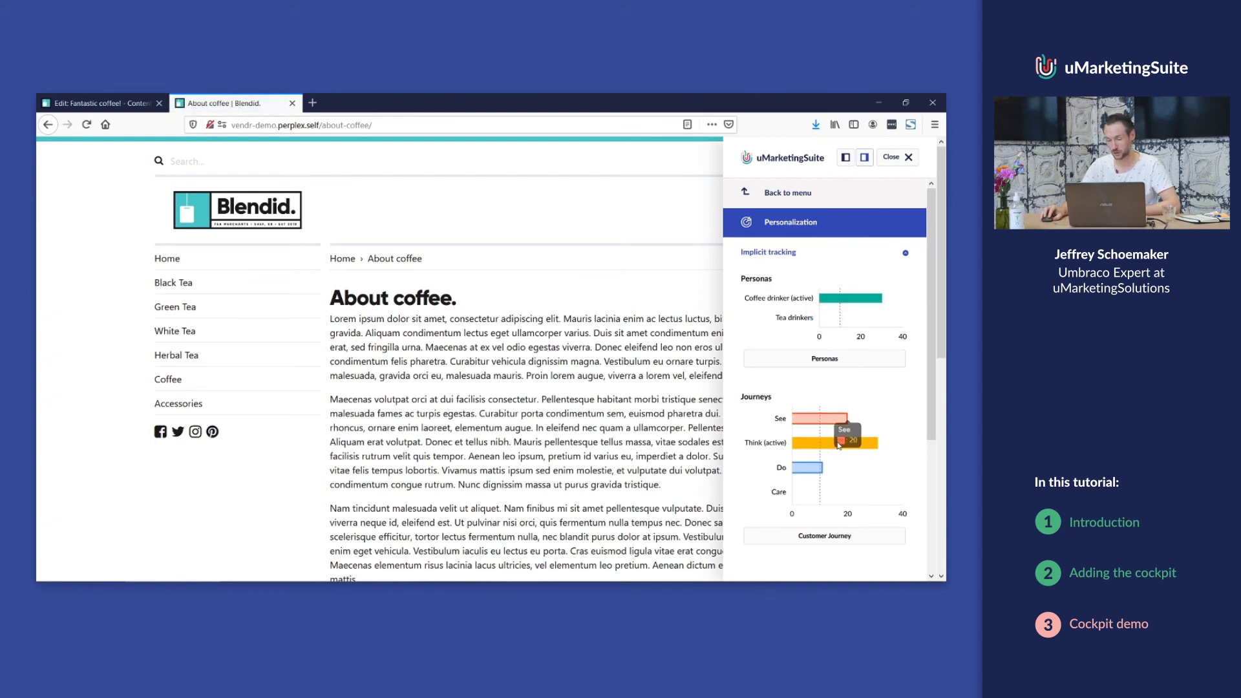
View the About coffee page's content scoring in the Umbraco backoffice.
left_click(76, 97)
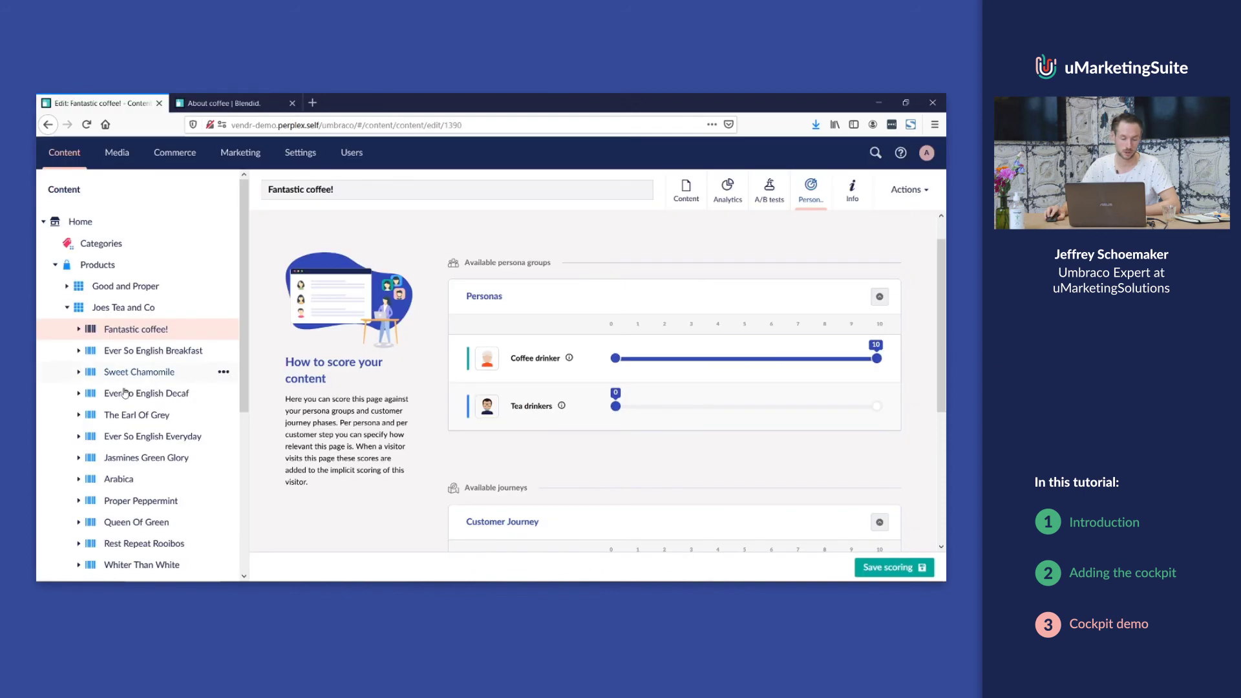
scroll(125, 394, "down", 5)
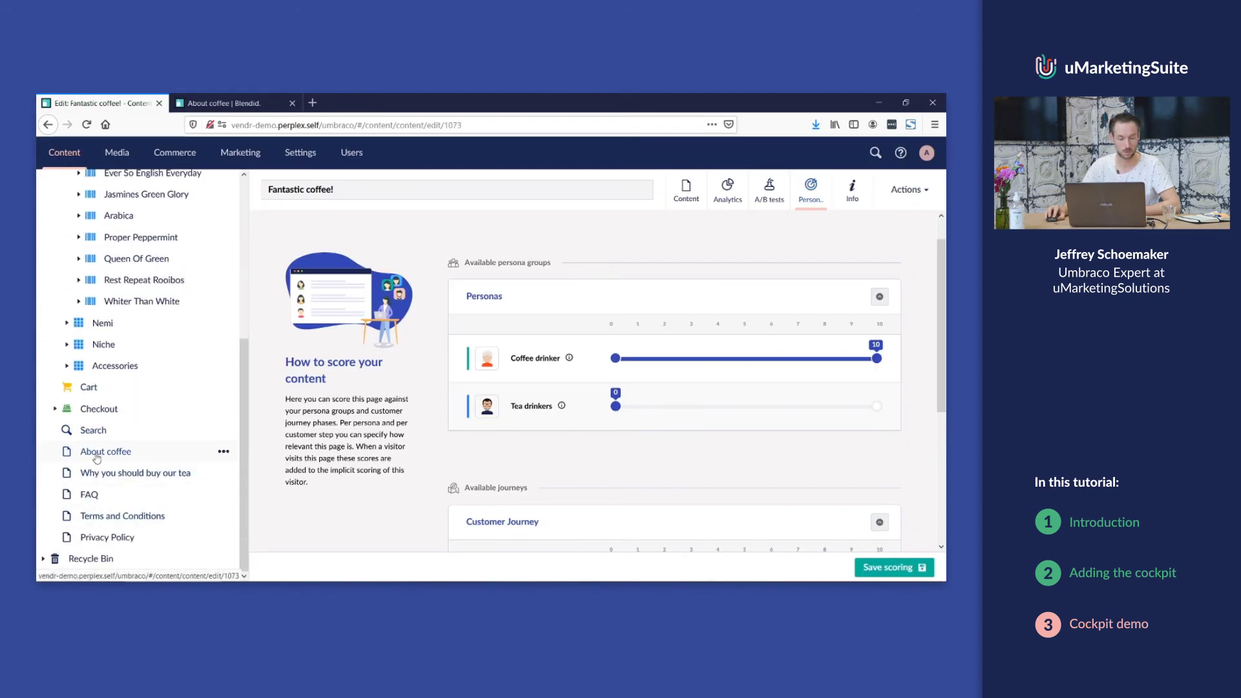
left_click(97, 452)
left_click(811, 191)
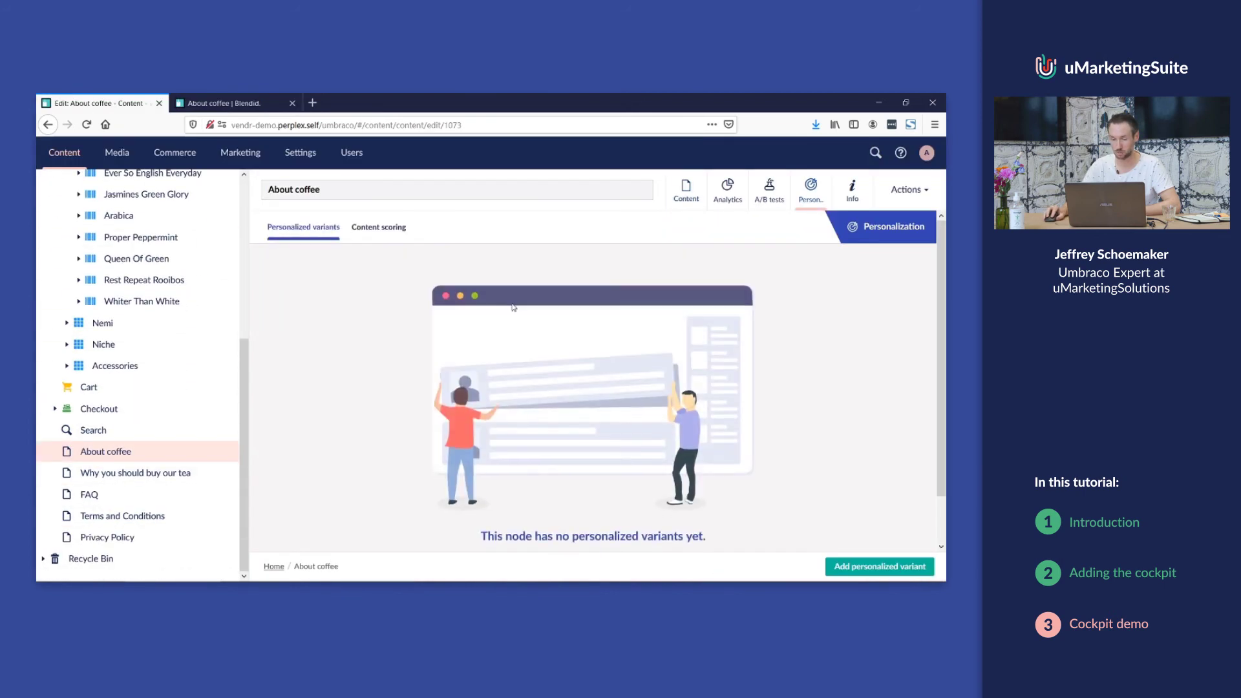
left_click(388, 227)
scroll(383, 468, "down", 3)
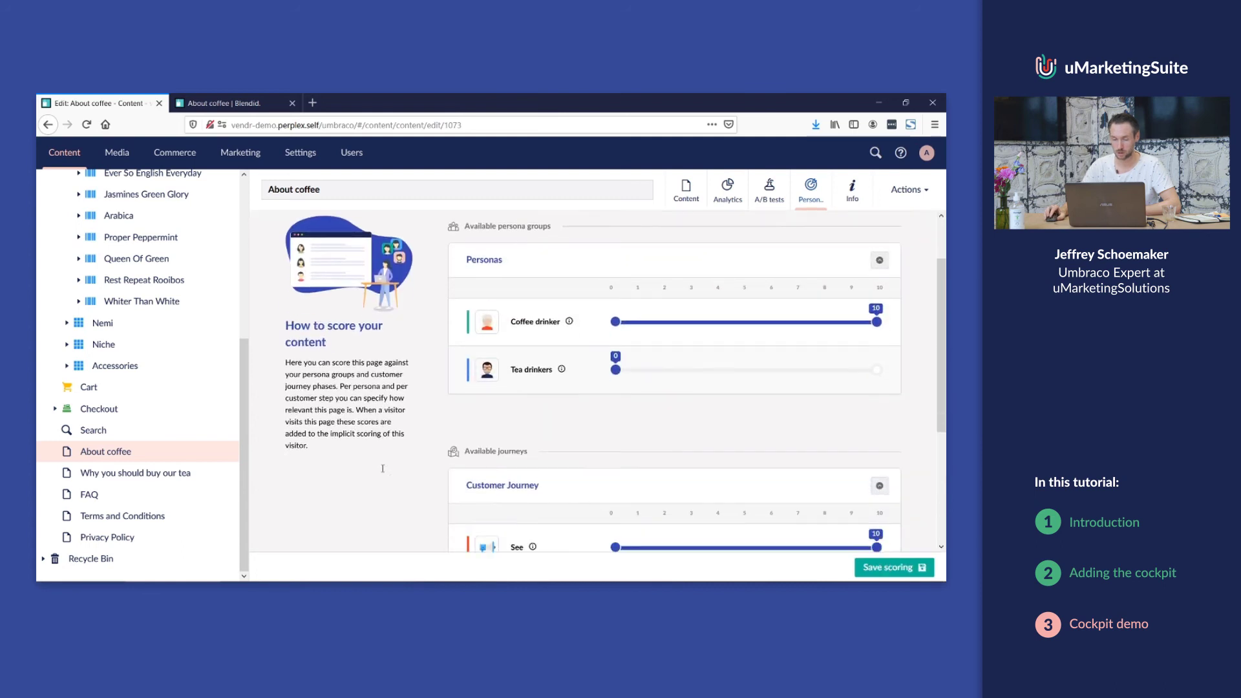
scroll(383, 468, "down", 3)
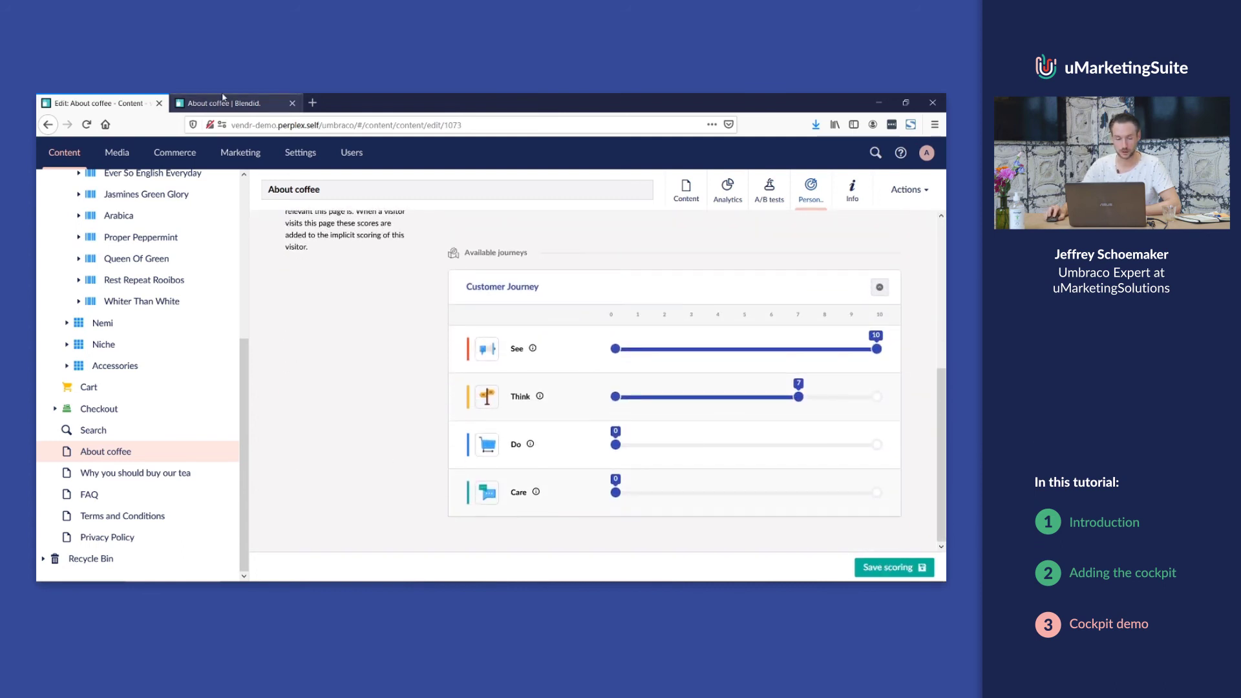
View the FAQ page's content scoring: See 0, Think 6, Do 7, Care 8.
left_click(114, 498)
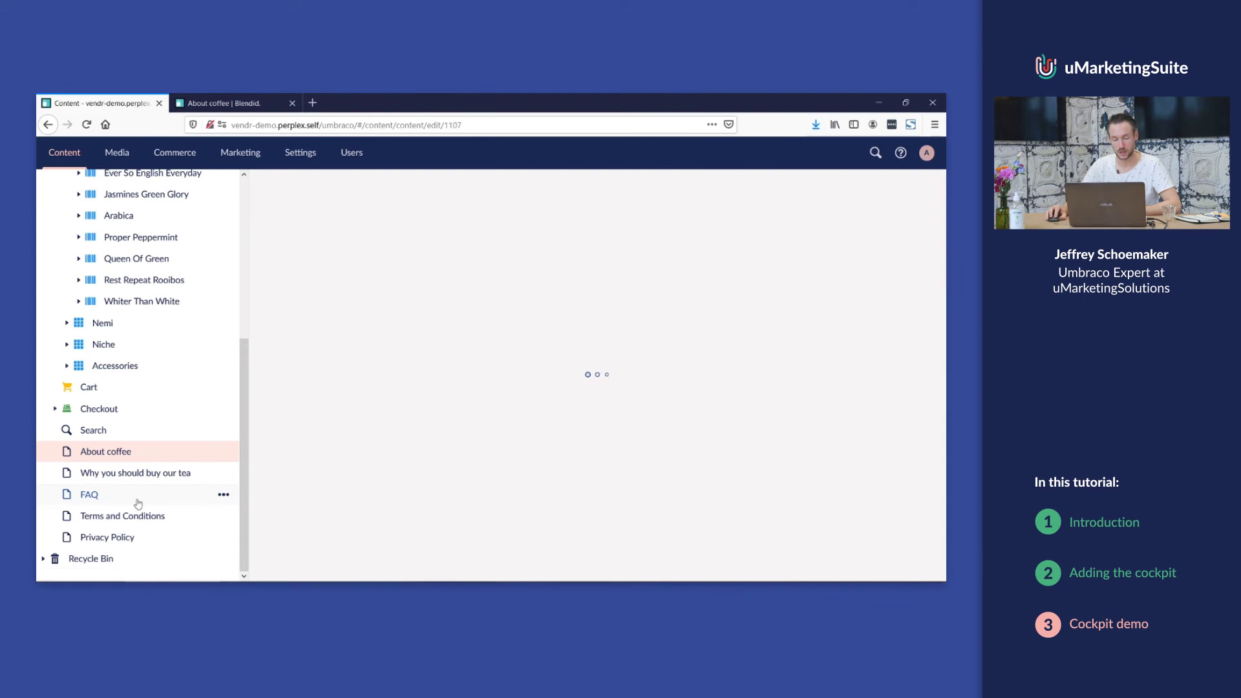
left_click(811, 185)
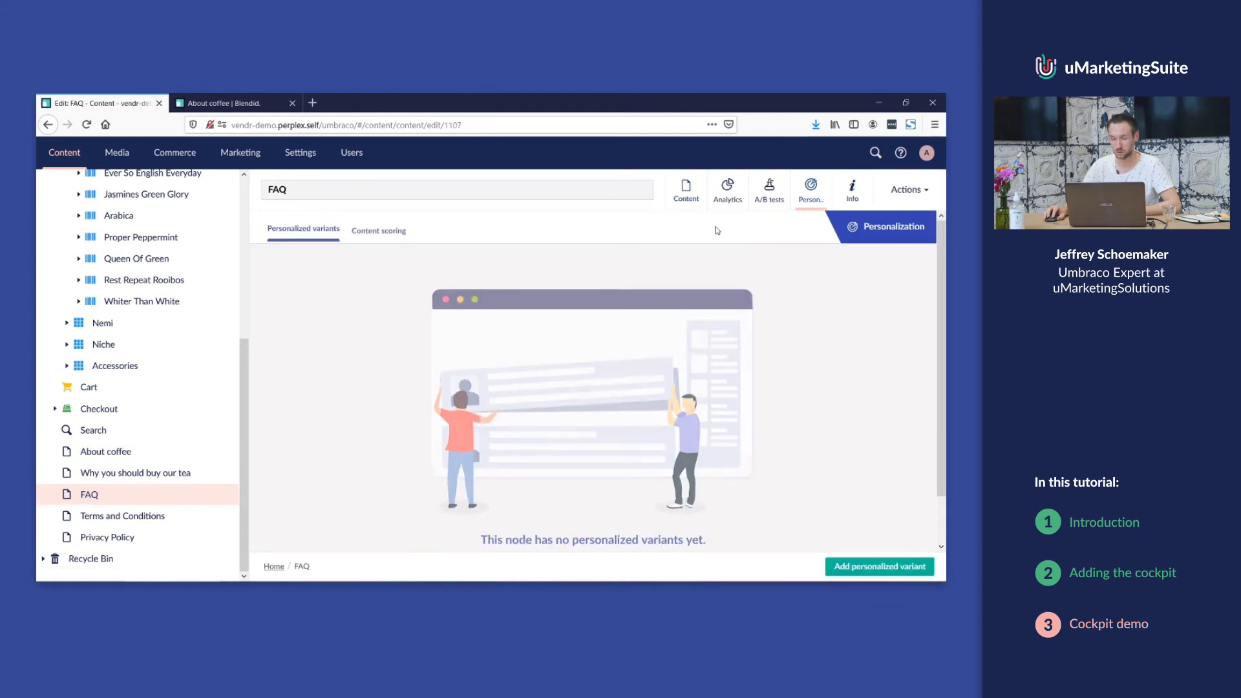
left_click(379, 230)
scroll(345, 433, "down", 5)
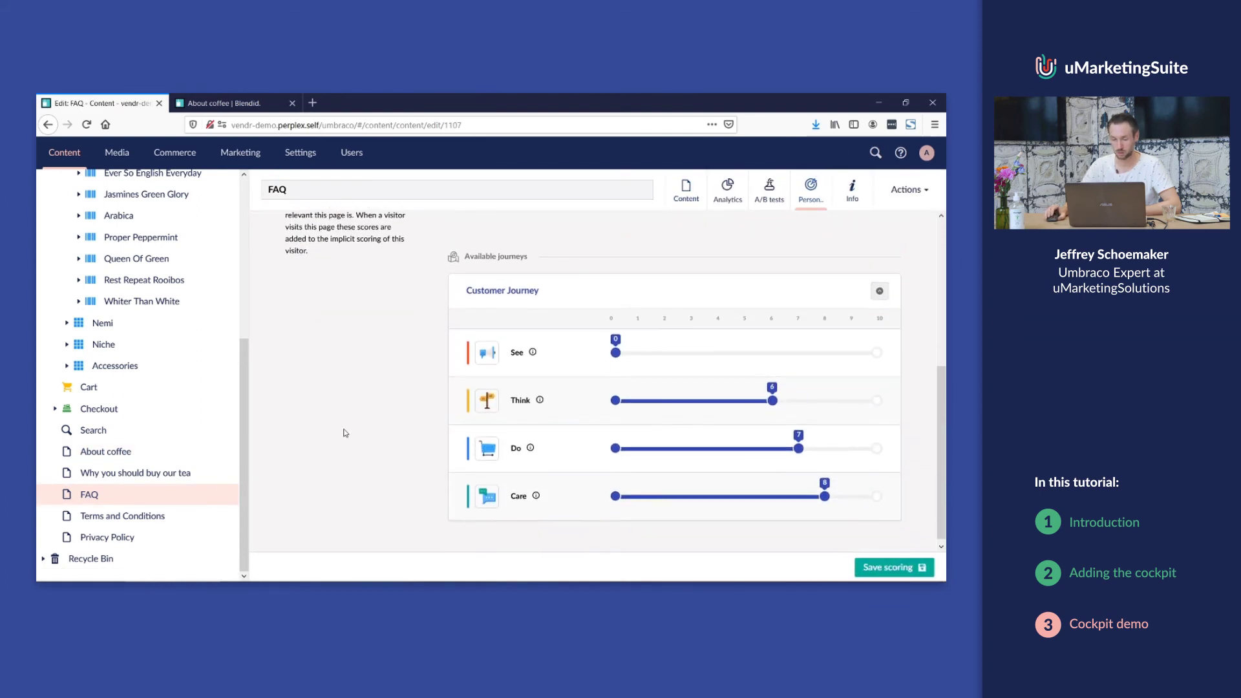
scroll(387, 420, "up", 1)
scroll(453, 401, "down", 1)
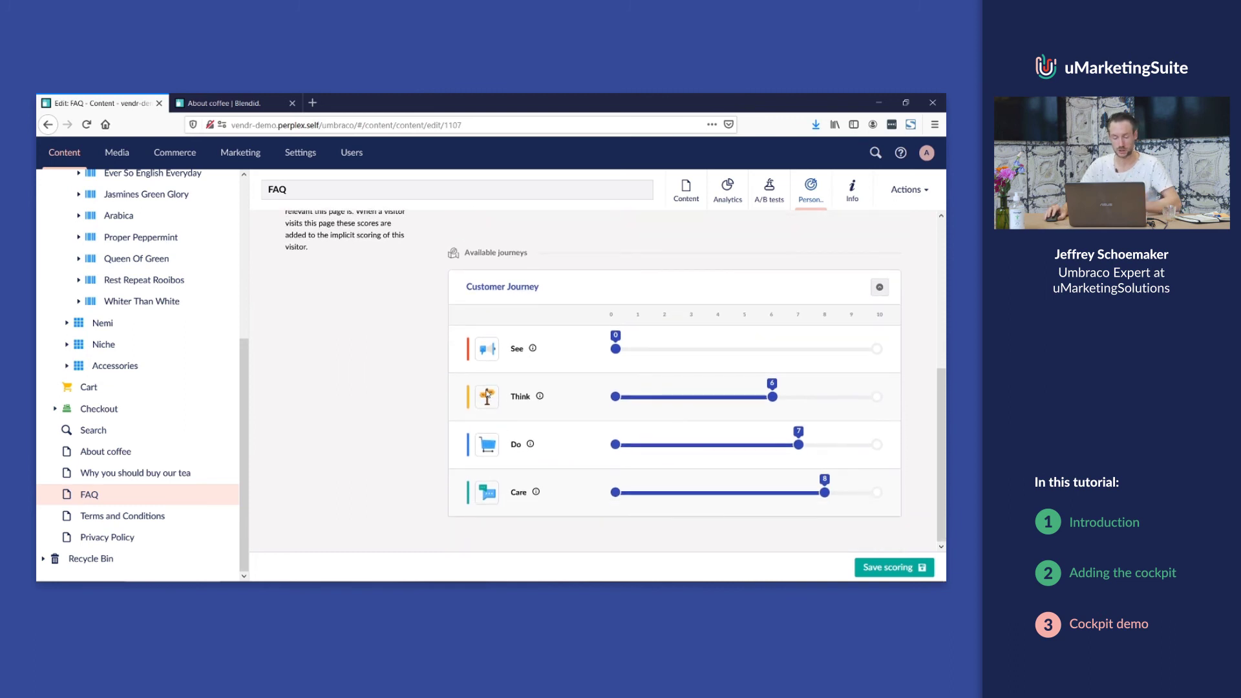
Go to the About coffee site tab and follow the footer's FAQ link.
left_click(240, 102)
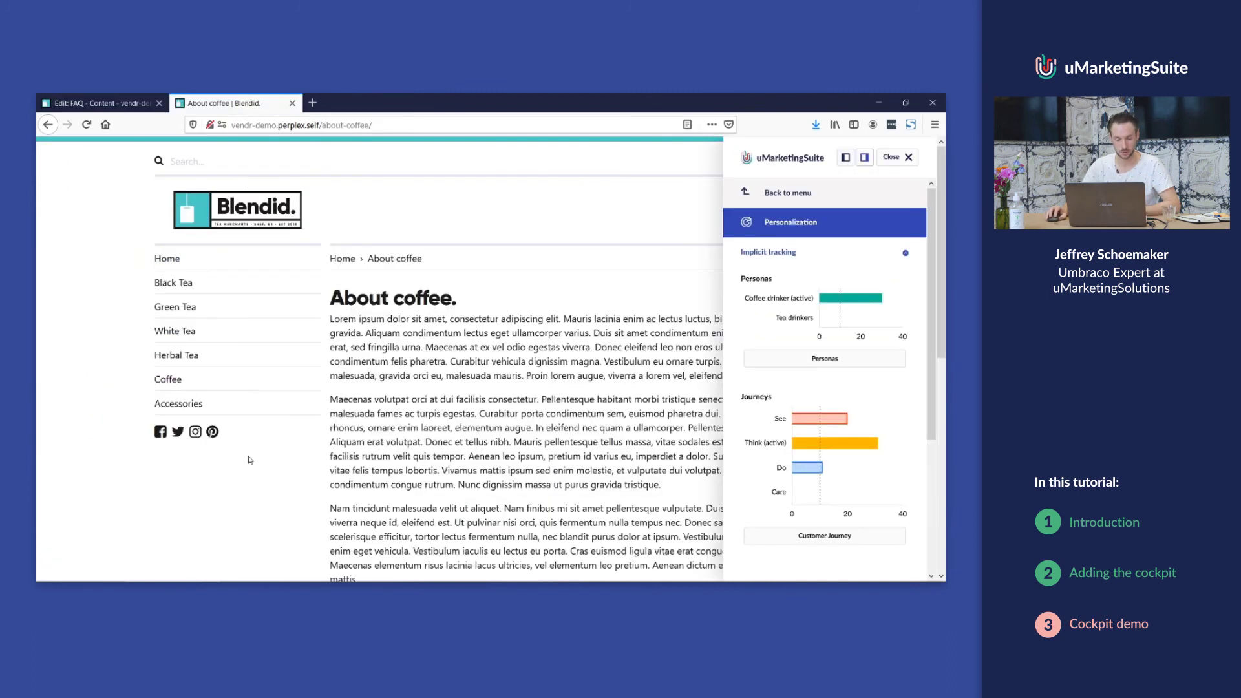
scroll(250, 460, "down", 6)
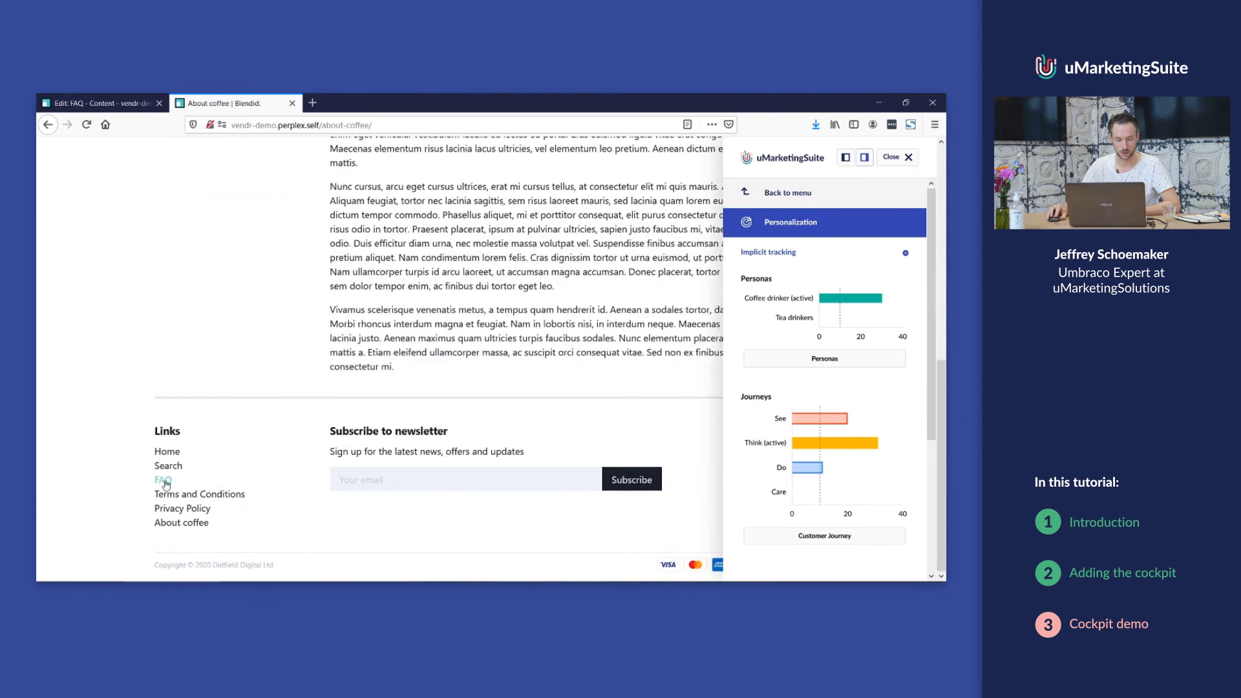
left_click(164, 481)
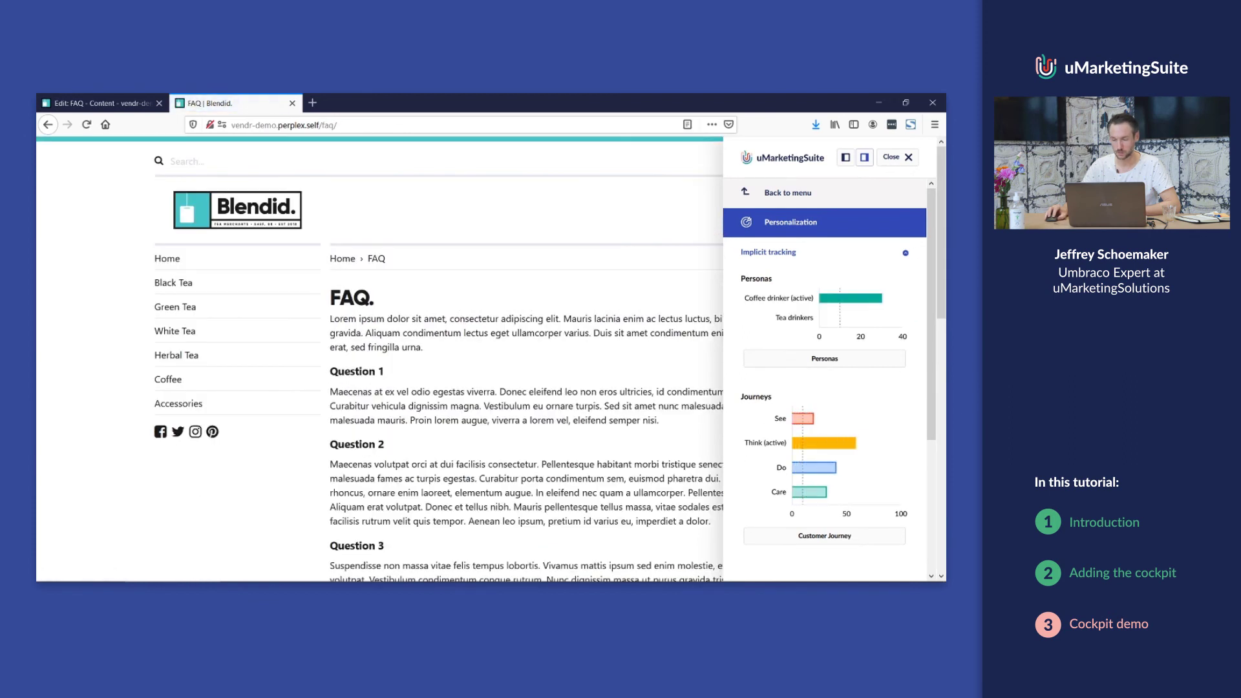